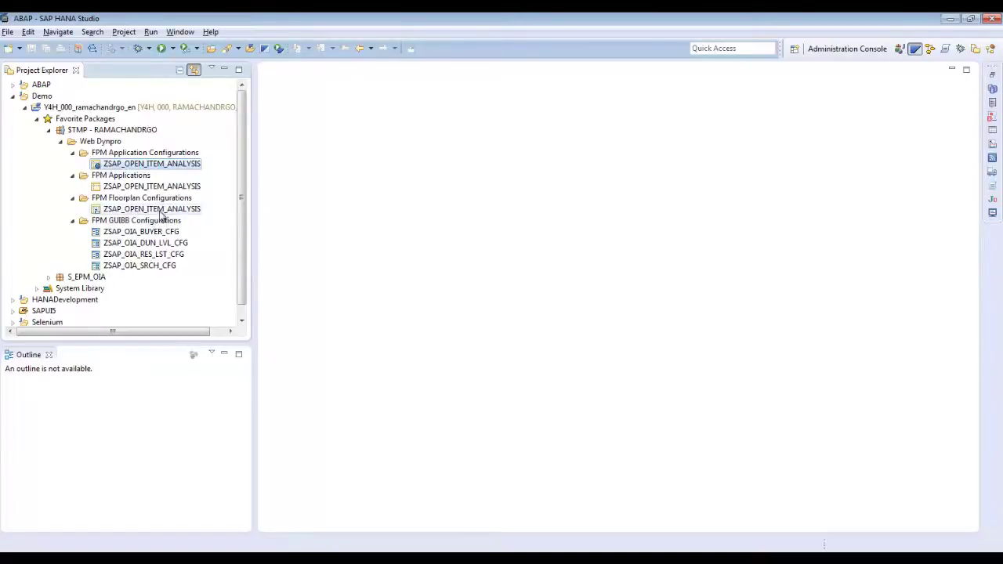
# Open the ZSAP_OPEN_ITEM_ANALYSIS floorplan configuration for editing and delete its FPM_SADL_SEARCH section including the subordinate UIBB
pyautogui.doubleClick(161, 209)
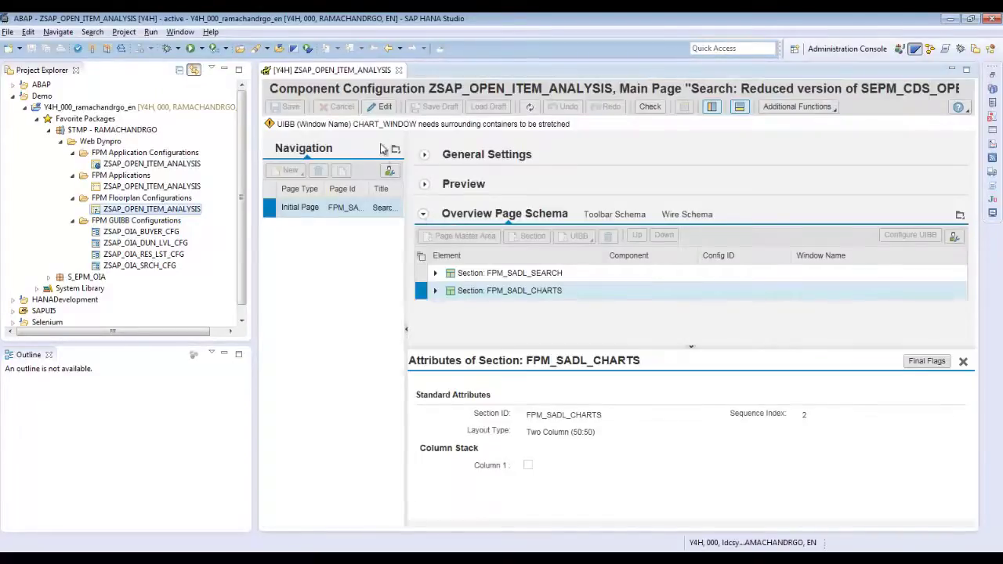
pyautogui.click(382, 107)
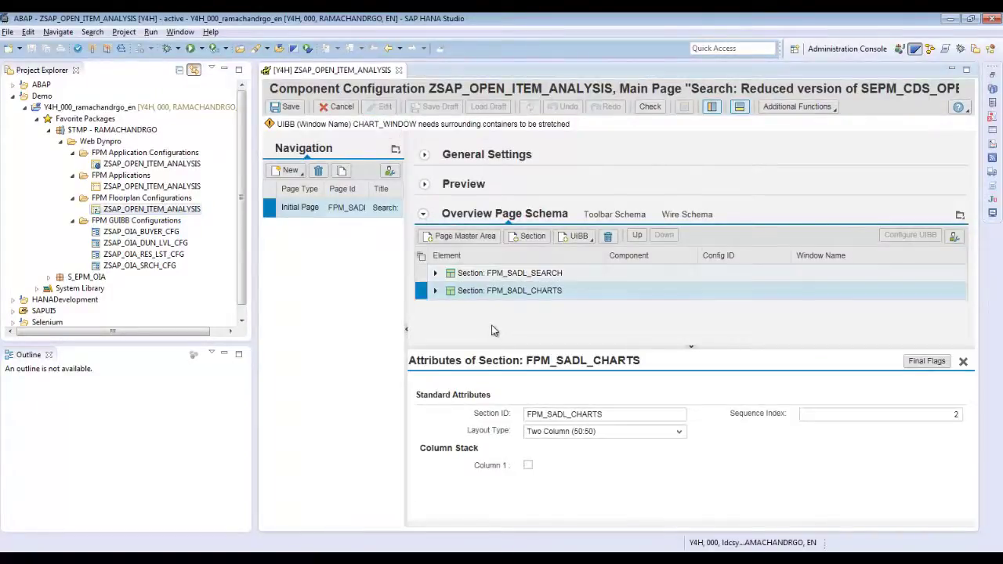
pyautogui.click(421, 273)
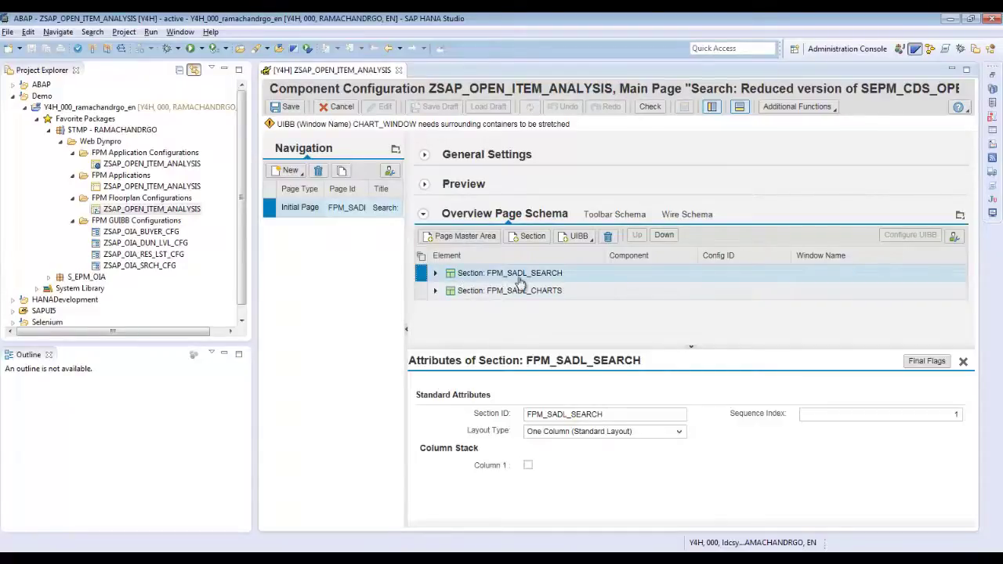
pyautogui.click(436, 274)
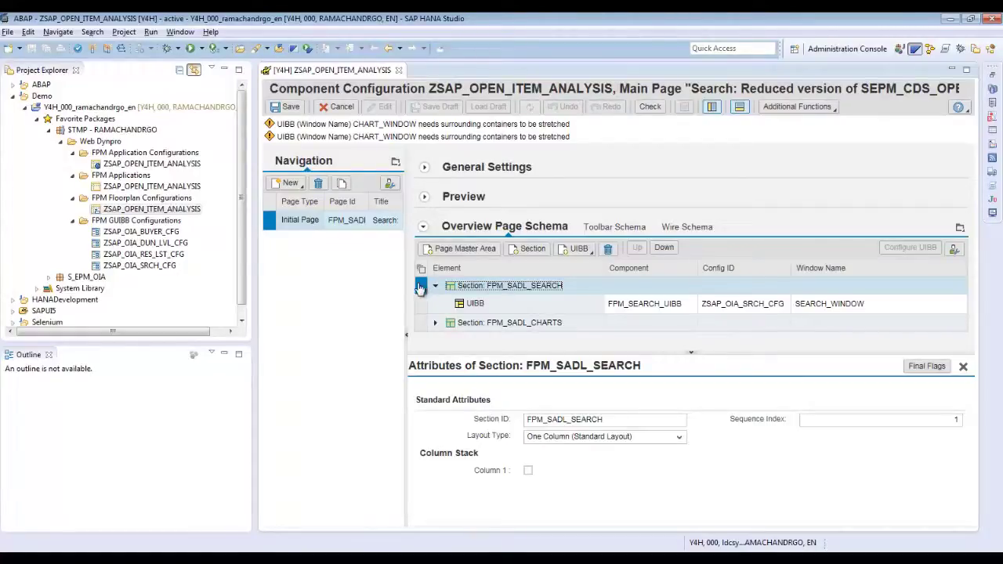
pyautogui.click(609, 250)
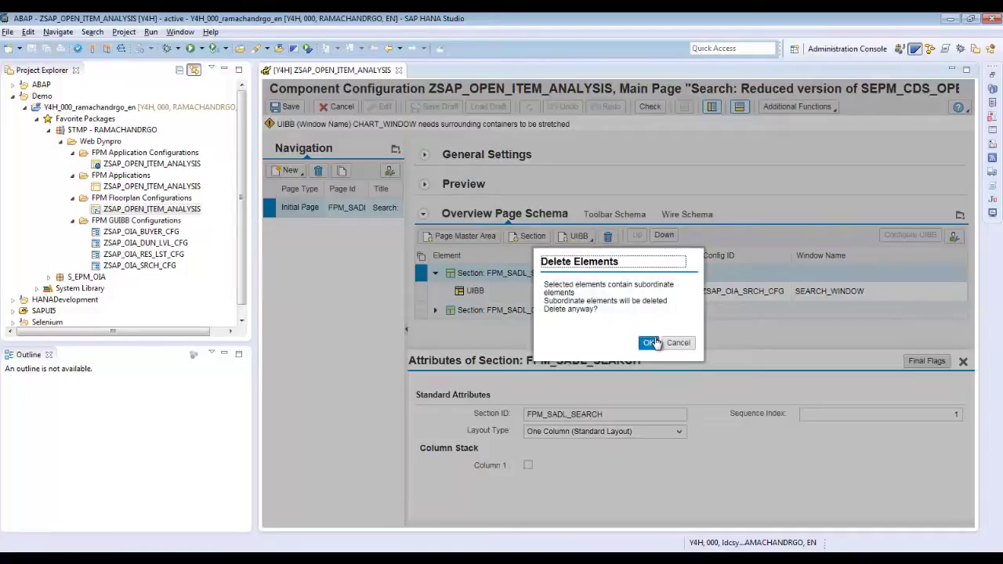
pyautogui.click(650, 342)
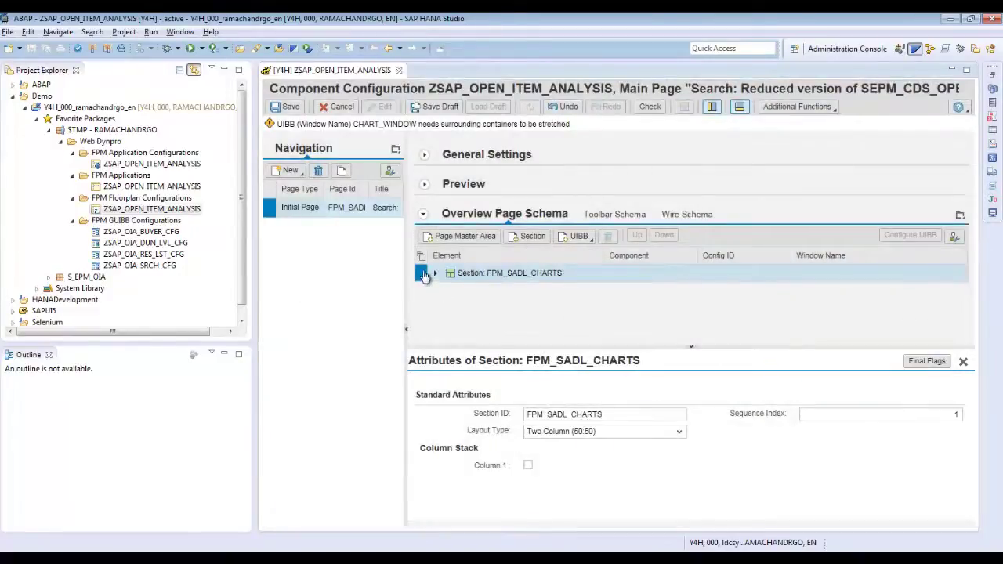
# Add a new section to the overview page schema and set its section ID to OIA_LIST
pyautogui.click(529, 244)
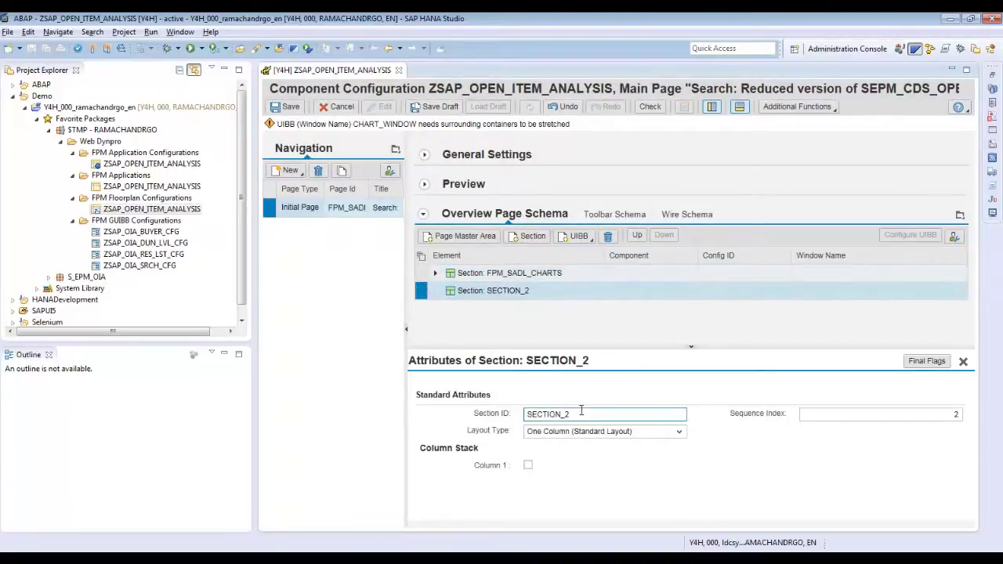
pyautogui.moveTo(578, 414); pyautogui.dragTo(511, 425)
pyautogui.write('o')
pyautogui.press('BackSpace')
pyautogui.press('BackSpace')
pyautogui.press('BackSpace')
pyautogui.press('capslock')
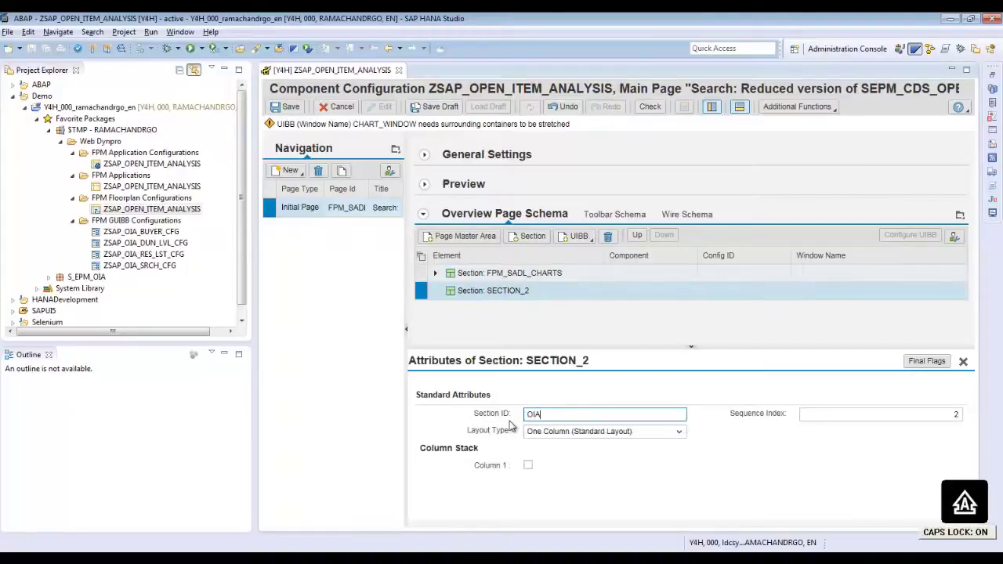
pyautogui.write('OIA_LIST')
pyautogui.click(541, 425)
pyautogui.click(472, 330)
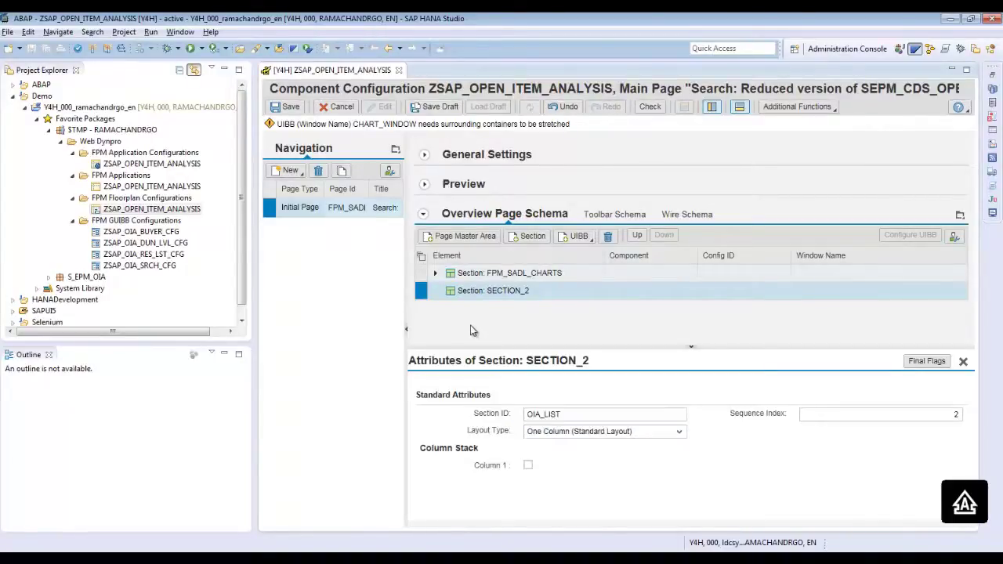
pyautogui.click(596, 417)
pyautogui.press('Return')
# Add a List Component UIBB to section OIA_LIST with config ID ZSAP_OIA_RES_LST_CFG and save the configuration
pyautogui.click(423, 296)
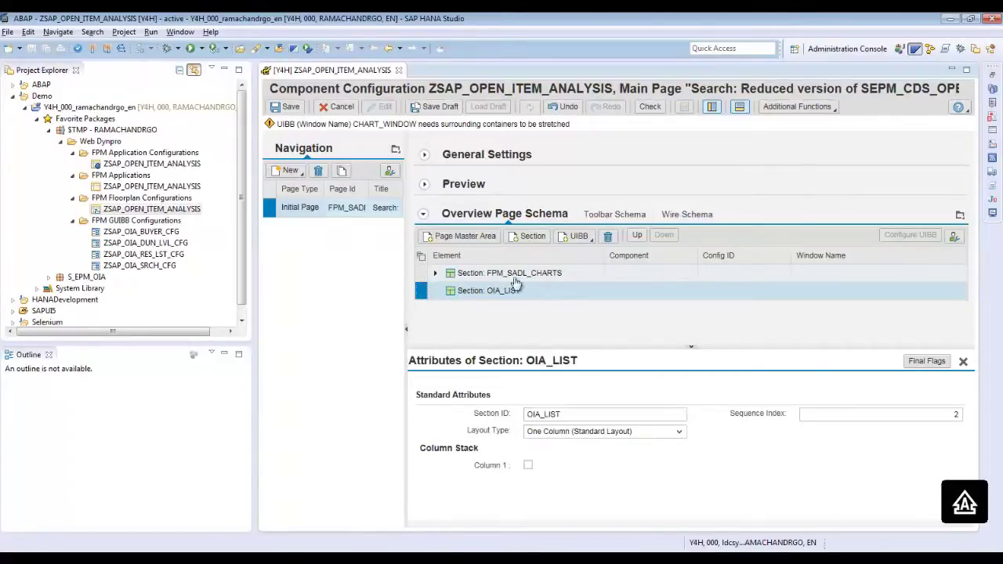
pyautogui.click(581, 236)
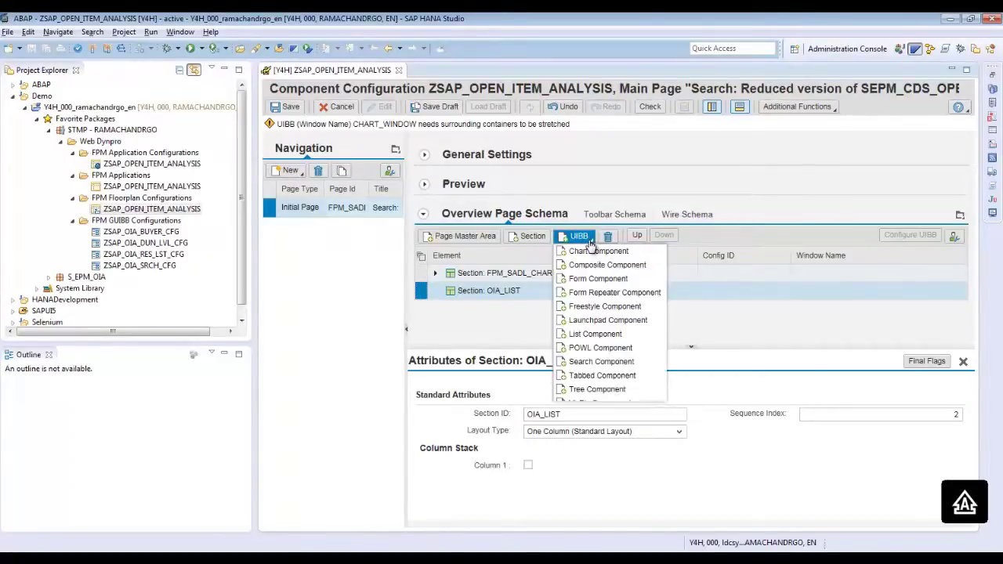
pyautogui.click(597, 335)
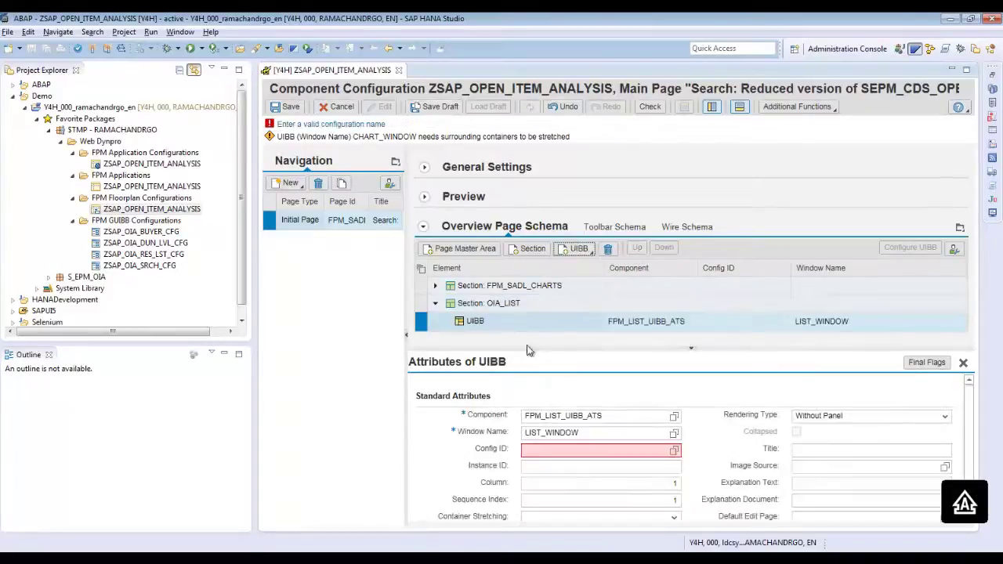
pyautogui.click(555, 449)
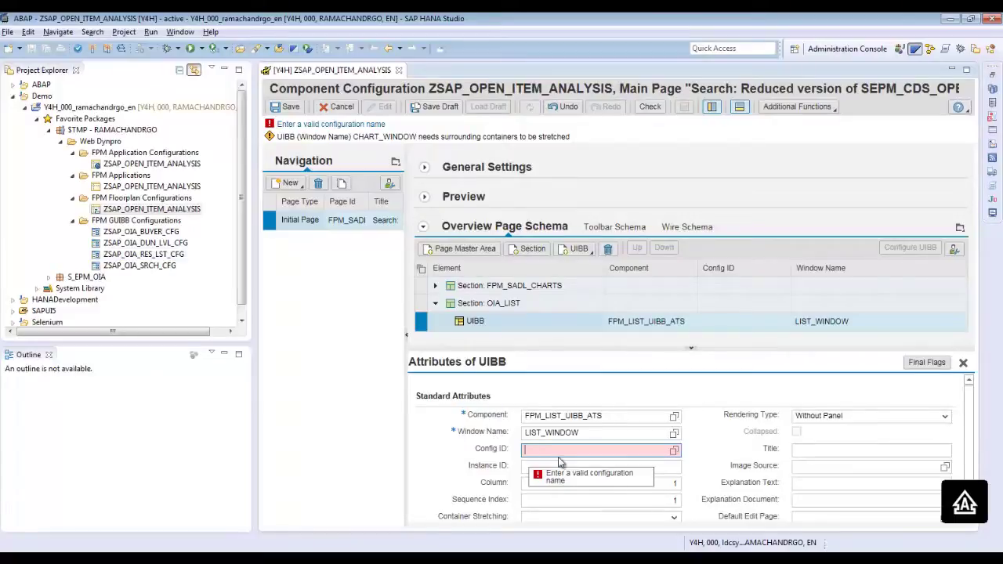
pyautogui.write('ZSAP_')
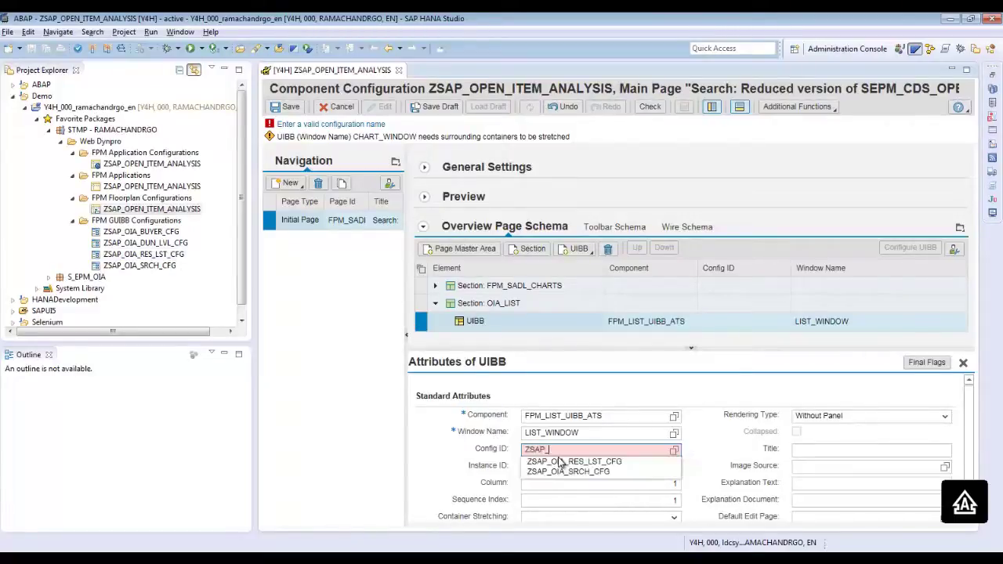
pyautogui.write('OIA_RES_')
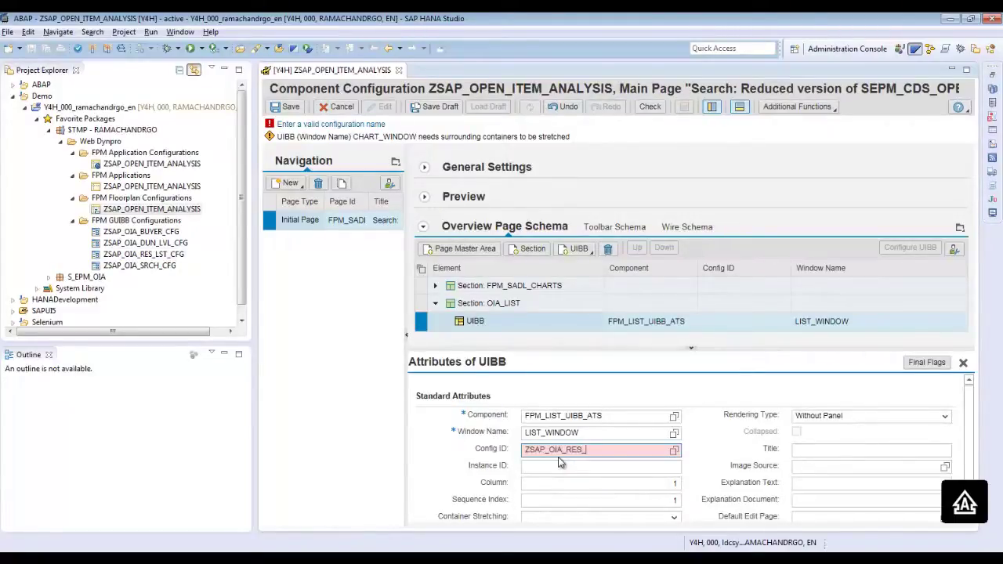
pyautogui.write('LST_CFG')
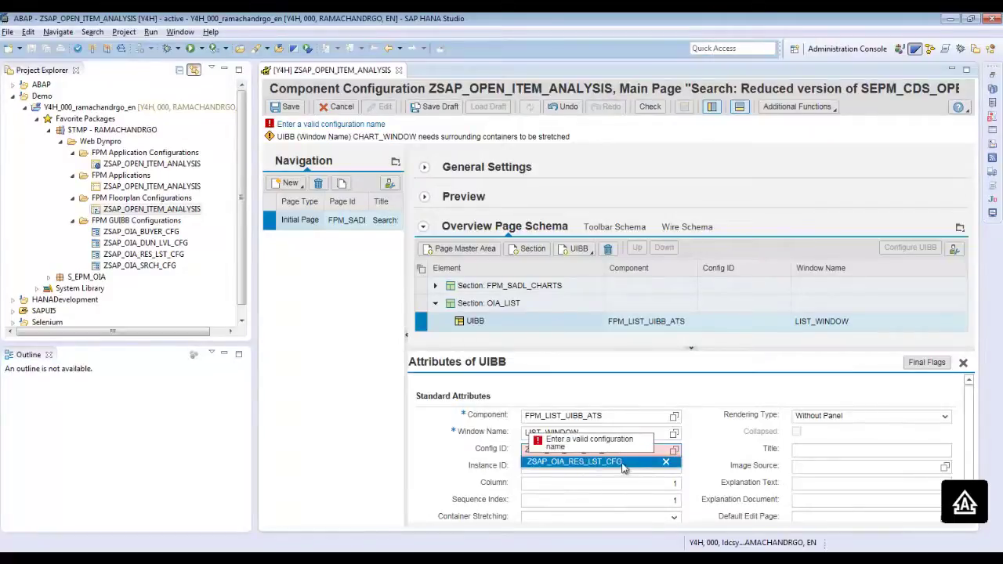
pyautogui.click(621, 465)
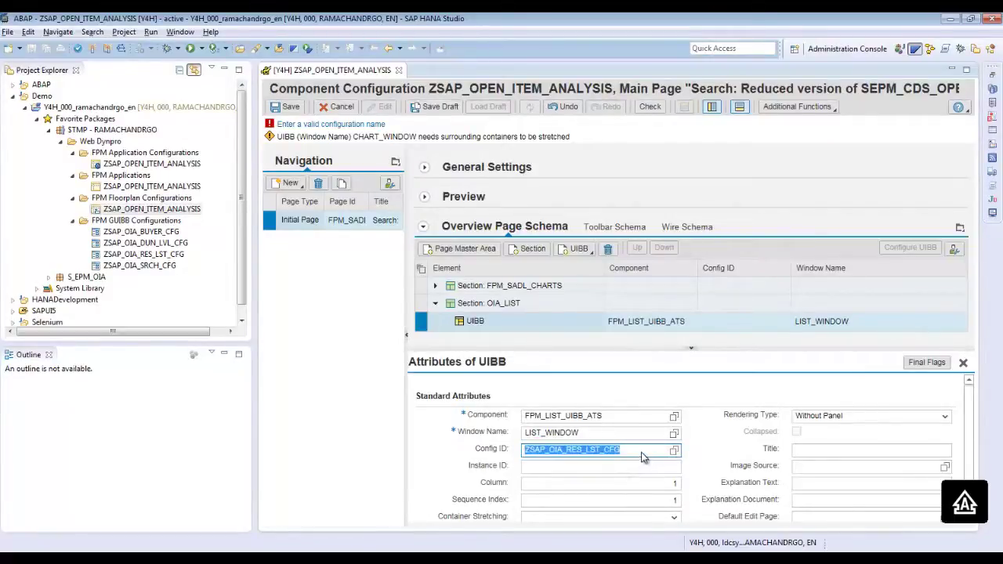
pyautogui.click(290, 106)
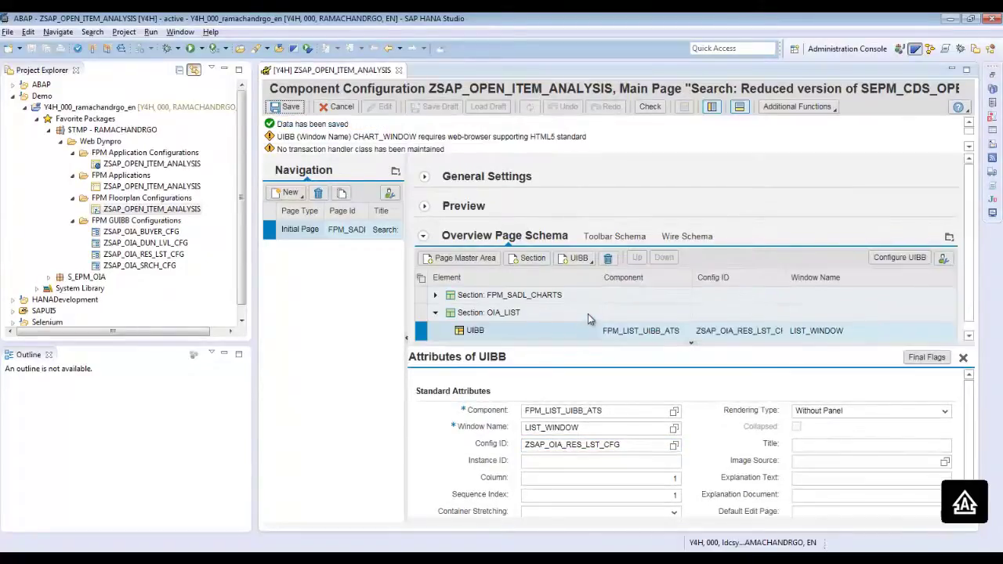
# Delete all wires with source configuration ZSAP_OIA_SRCH_CFG from the wire schema and save the configuration
pyautogui.click(697, 243)
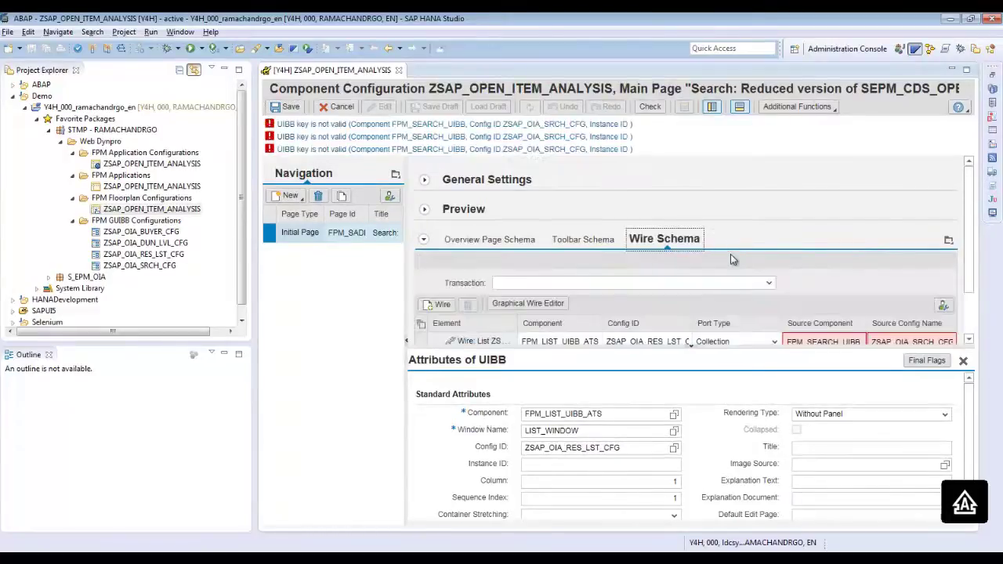
pyautogui.moveTo(972, 210); pyautogui.dragTo(970, 268)
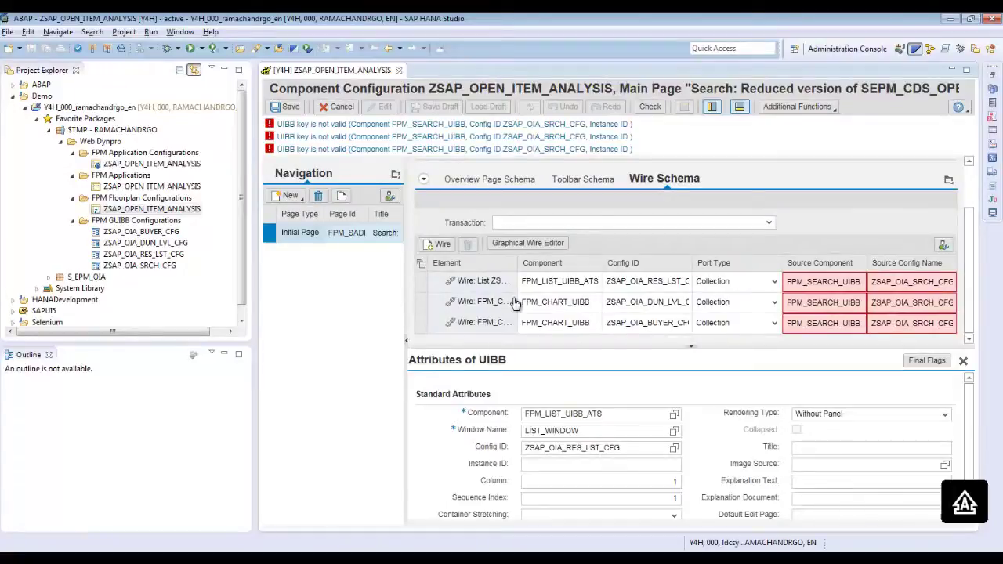
pyautogui.click(423, 282)
pyautogui.keyDown('shift'); pyautogui.click(428, 326); pyautogui.keyUp('shift')
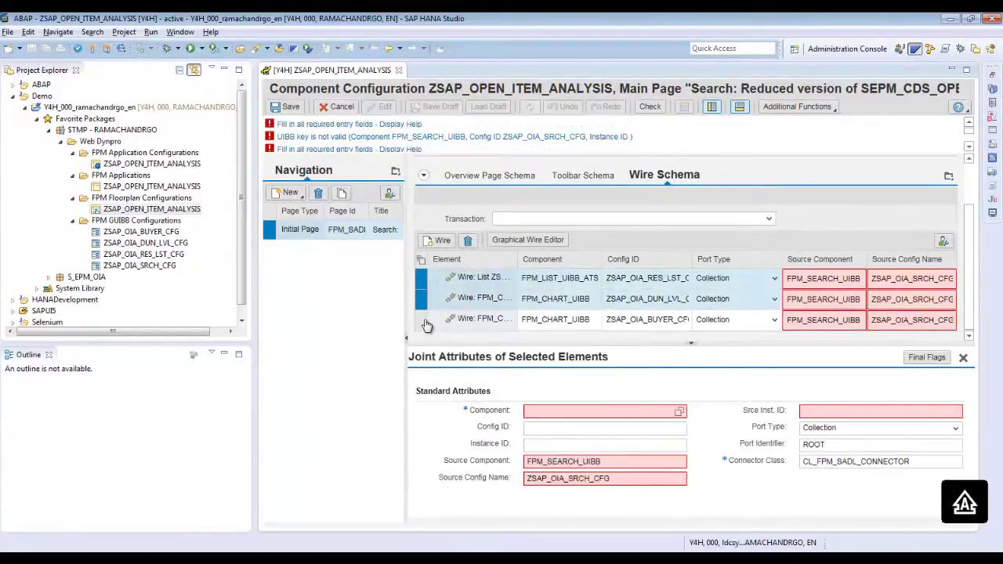
pyautogui.click(468, 242)
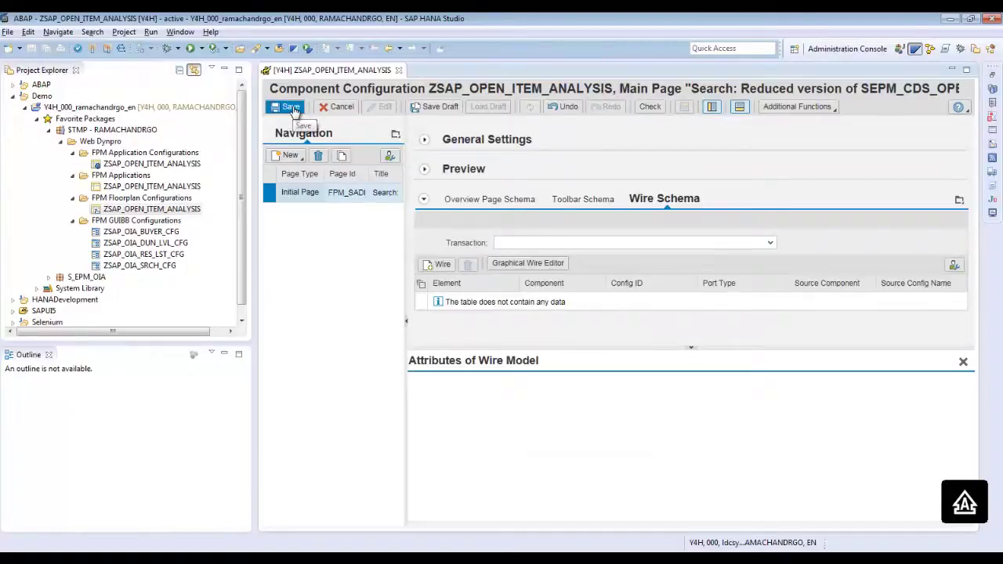
pyautogui.click(292, 110)
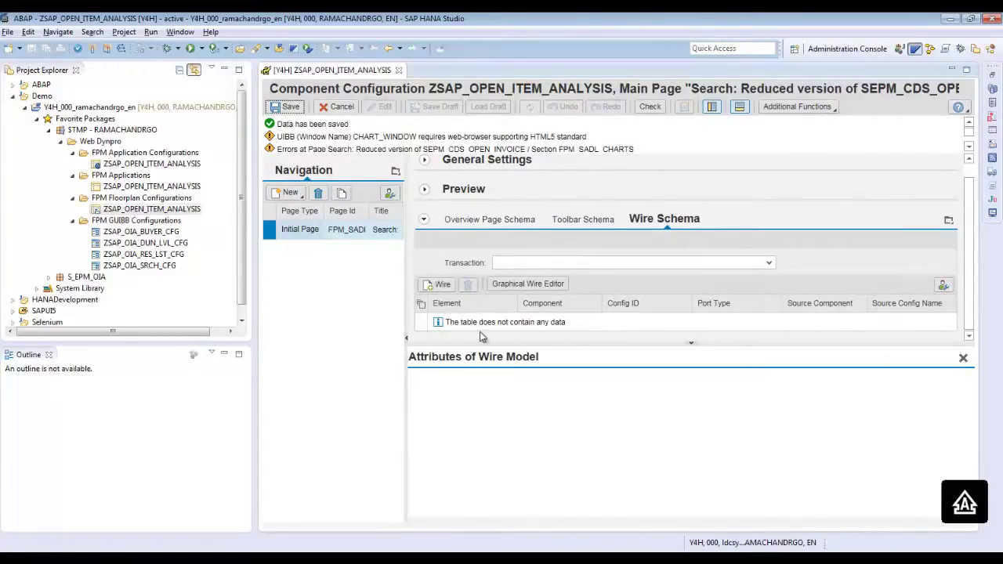
# Try the embedded graphical wire editor, close it, and reopen the ZSAP_OPEN_ITEM_ANALYSIS floorplan configuration with SAP GUI
pyautogui.click(520, 285)
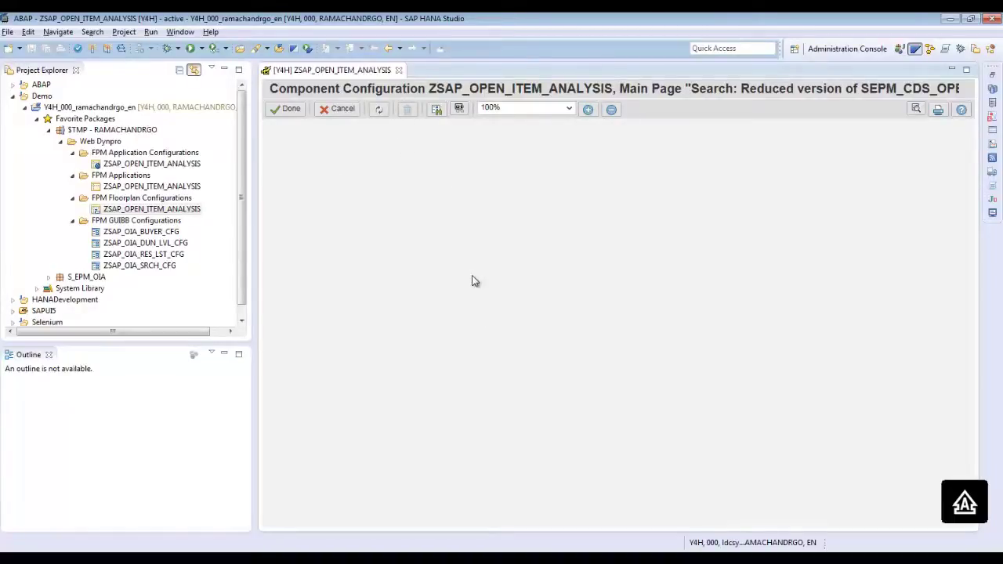
pyautogui.click(399, 71)
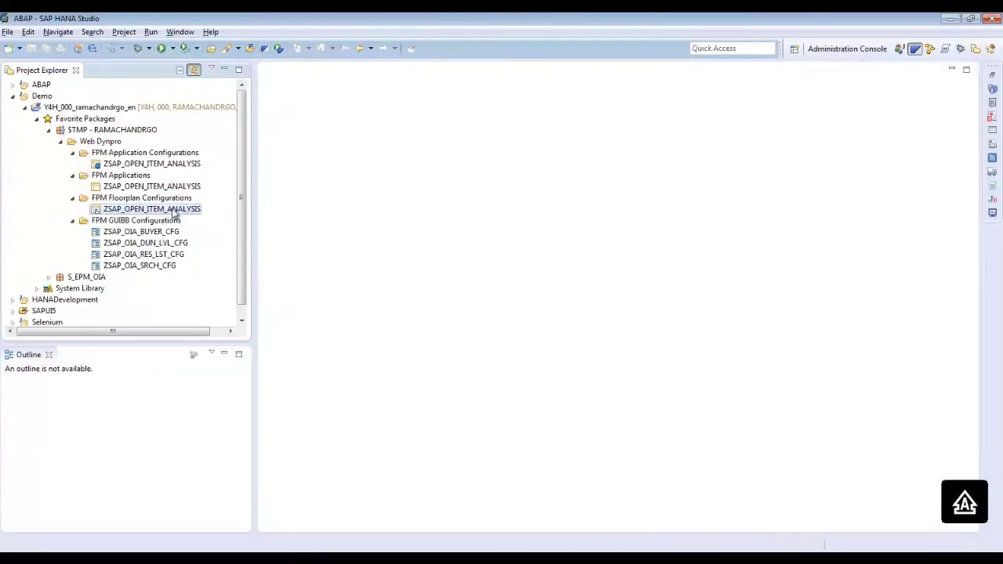
pyautogui.rightClick(174, 213)
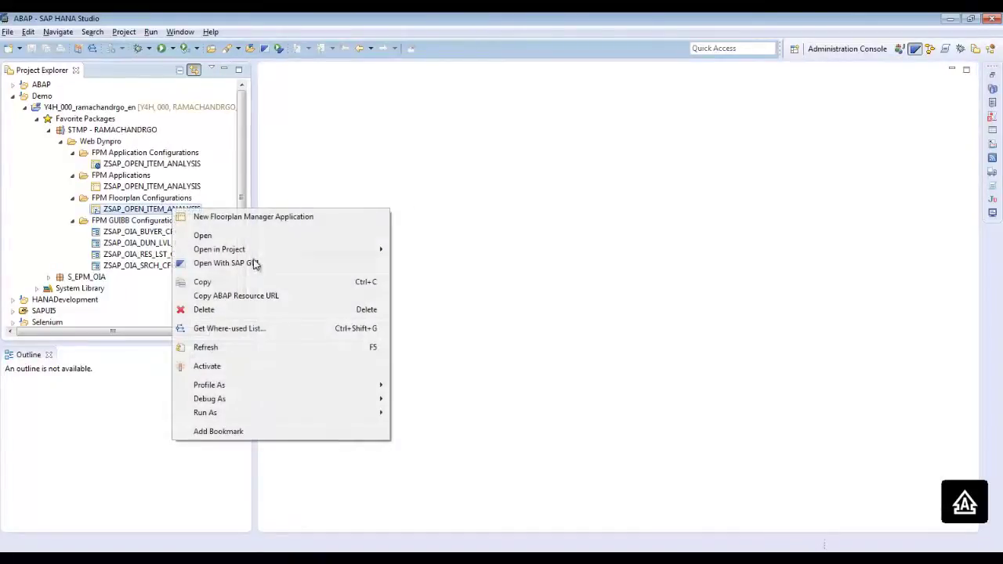
pyautogui.click(270, 264)
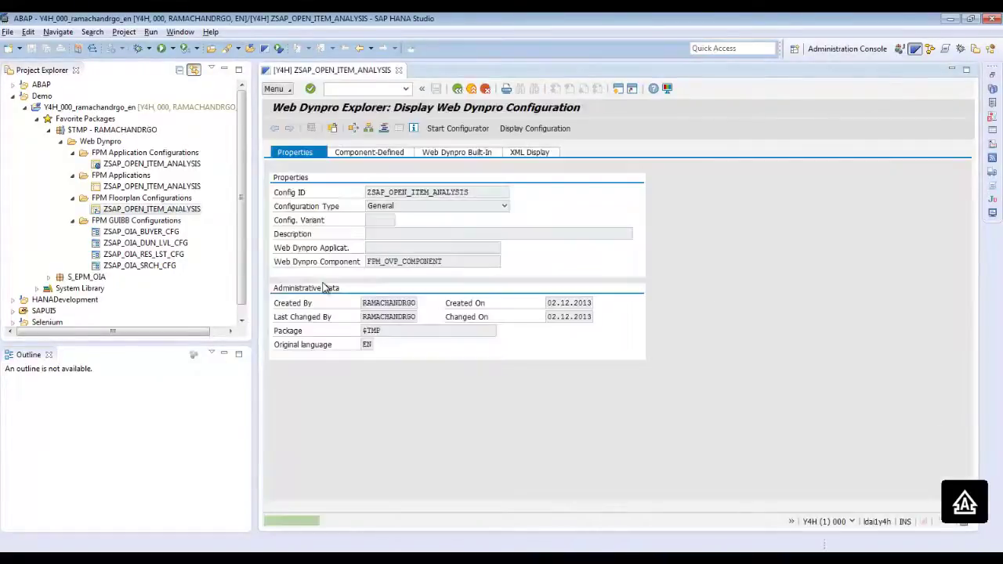
# Start the configurator in a maximized browser window, continue in change mode, and allow the SAP Graphical Editor for the wires to run
pyautogui.click(462, 130)
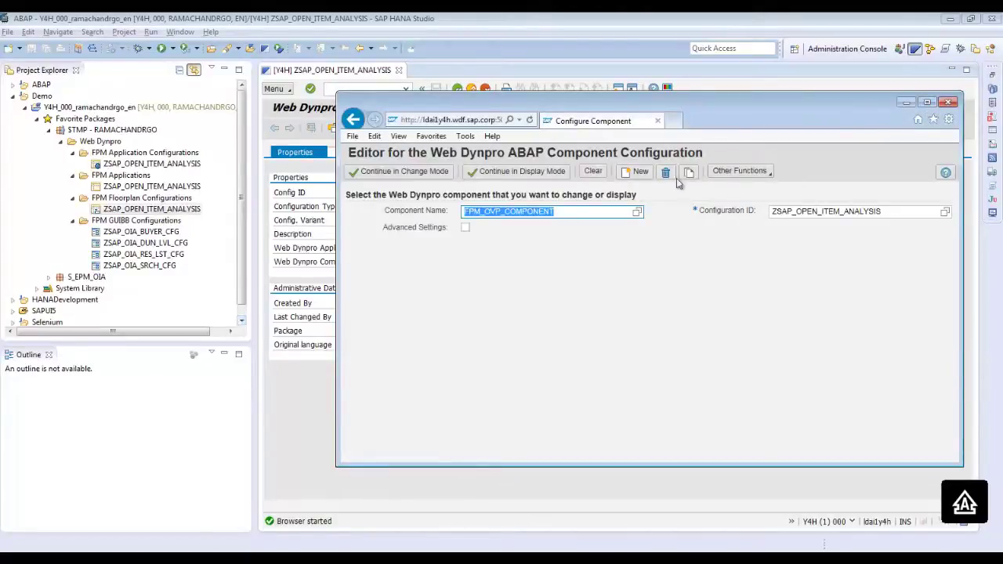
pyautogui.click(926, 102)
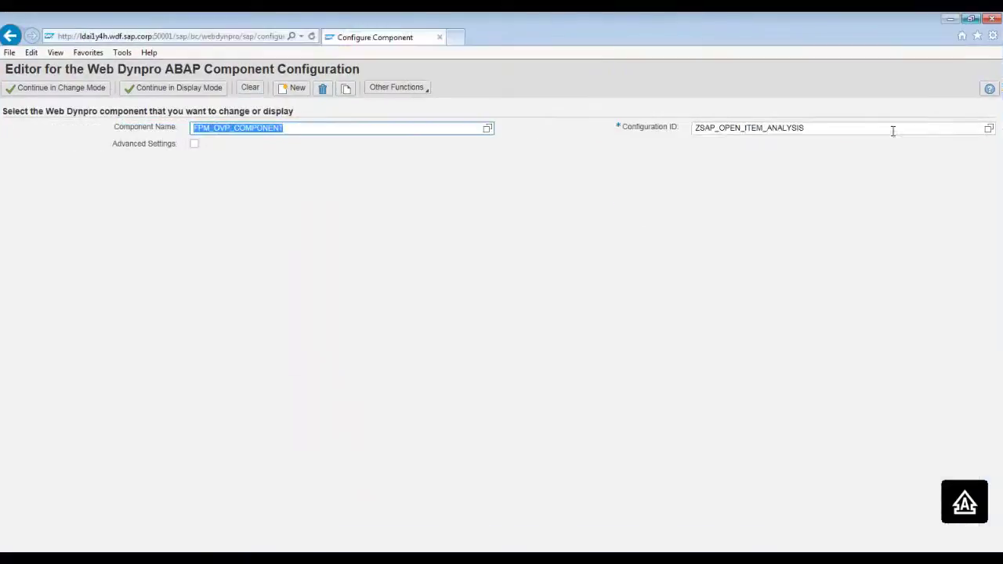
pyautogui.click(56, 90)
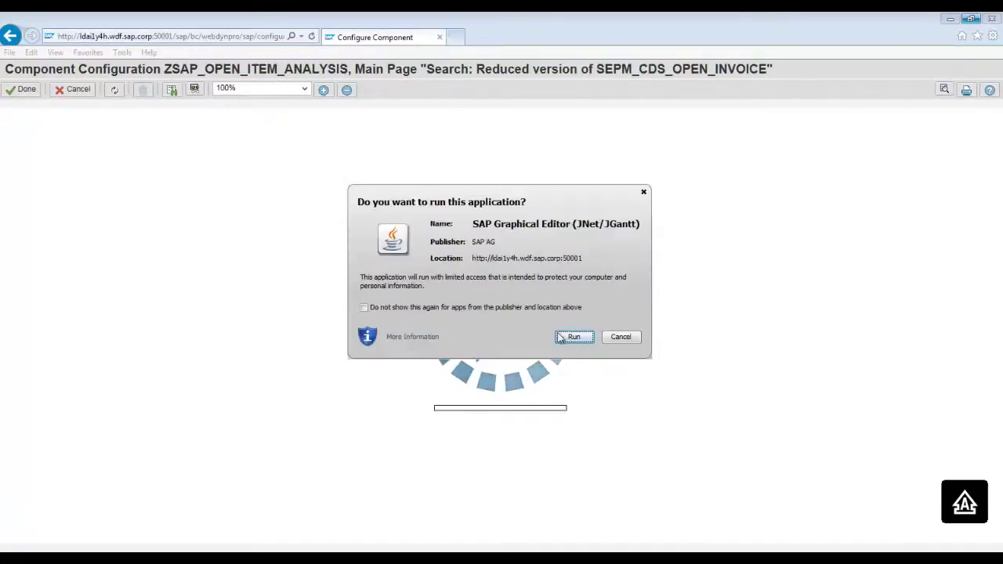
pyautogui.click(574, 337)
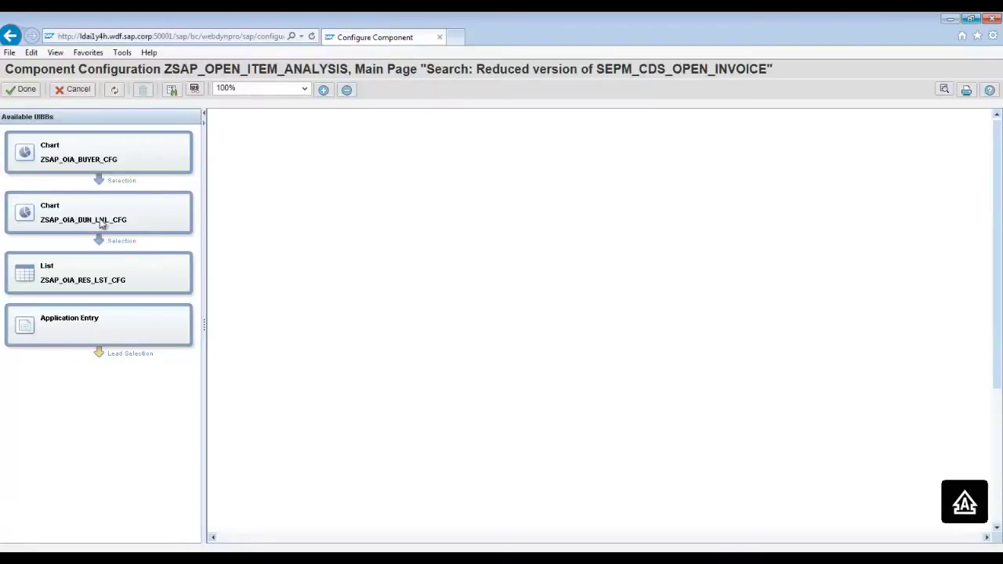
# Place the ZSAP_OIA_DUN_LVL_CFG chart, the ZSAP_OIA_BUYER_CFG chart and the ZSAP_OIA_RES_LST_CFG list on the wire canvas, one below the other
pyautogui.moveTo(100, 217); pyautogui.dragTo(468, 154)
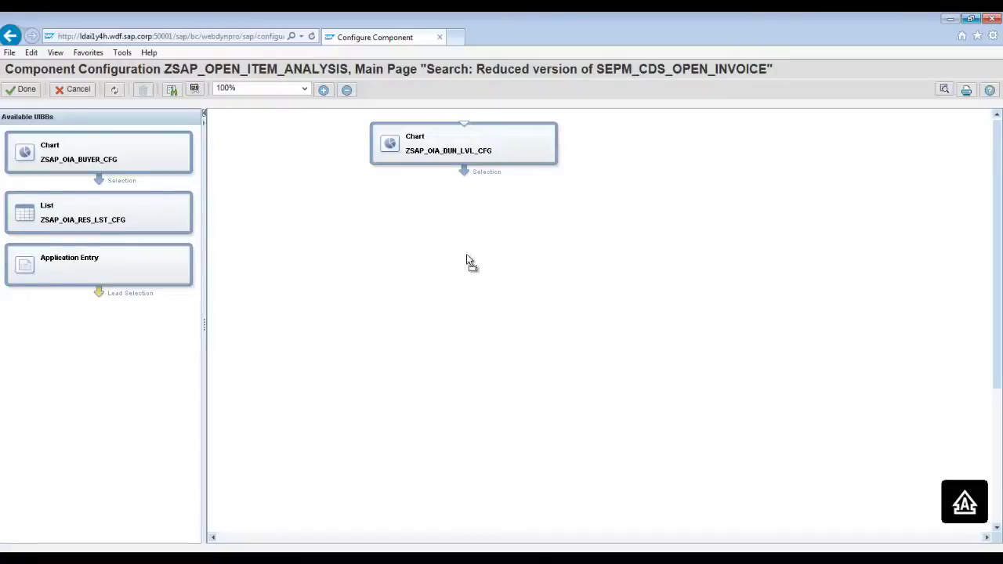
pyautogui.moveTo(468, 261); pyautogui.dragTo(454, 265)
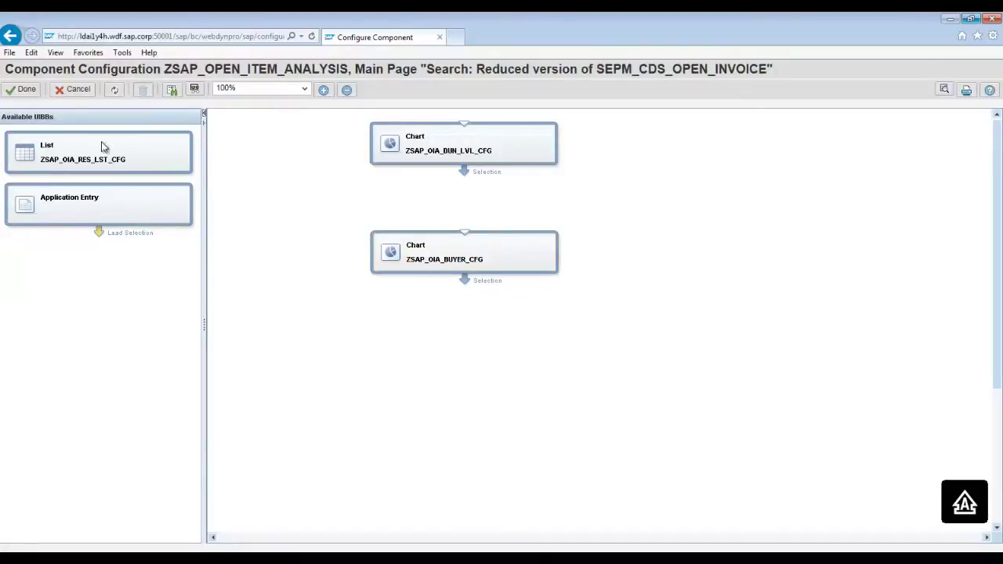
pyautogui.moveTo(479, 352); pyautogui.dragTo(475, 352)
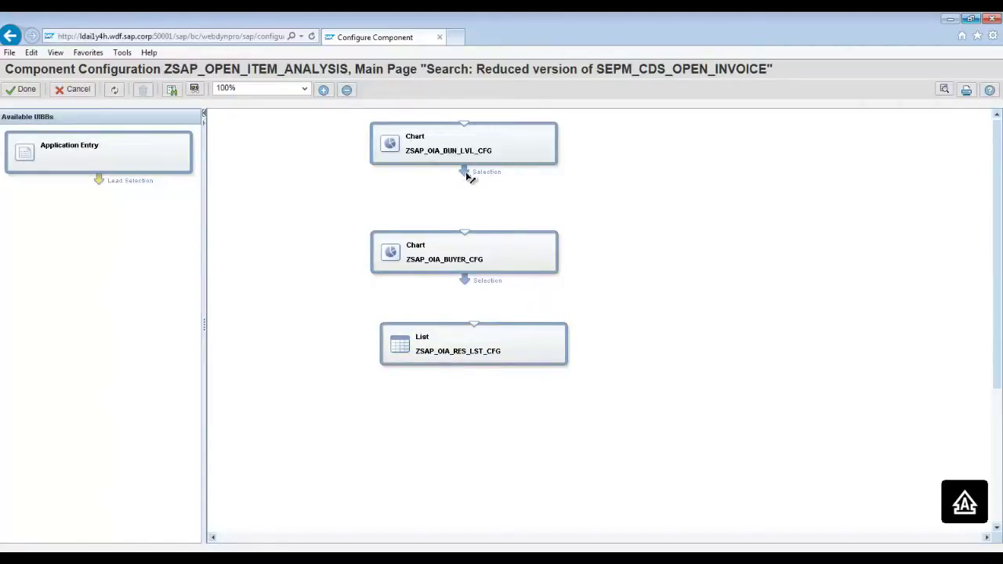
# Wire the selection output of the ZSAP_OIA_DUN_LVL_CFG chart to the ZSAP_OIA_BUYER_CFG chart with connector class CL_FPM_SADL_CONNECTOR
pyautogui.moveTo(466, 173); pyautogui.dragTo(468, 239)
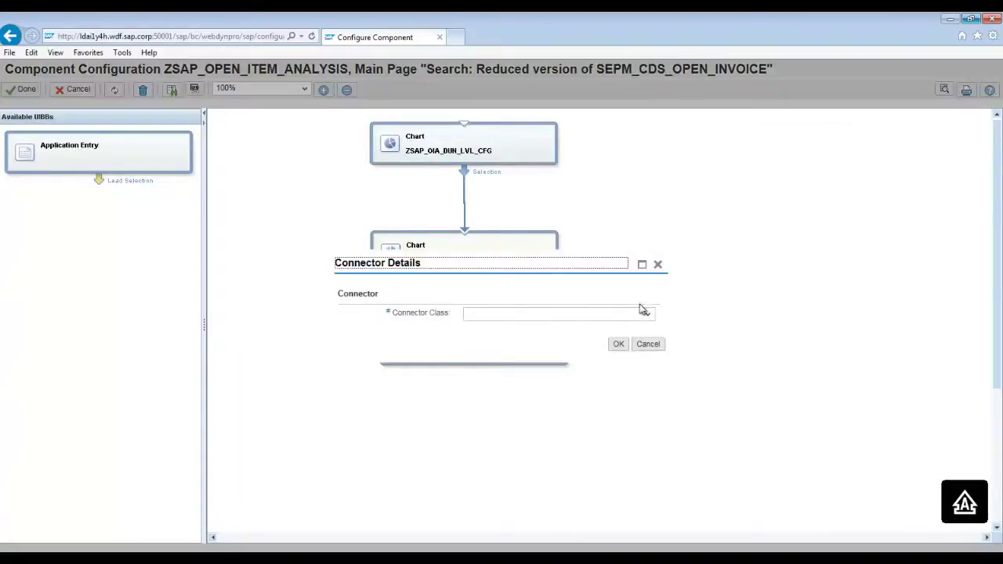
pyautogui.click(647, 314)
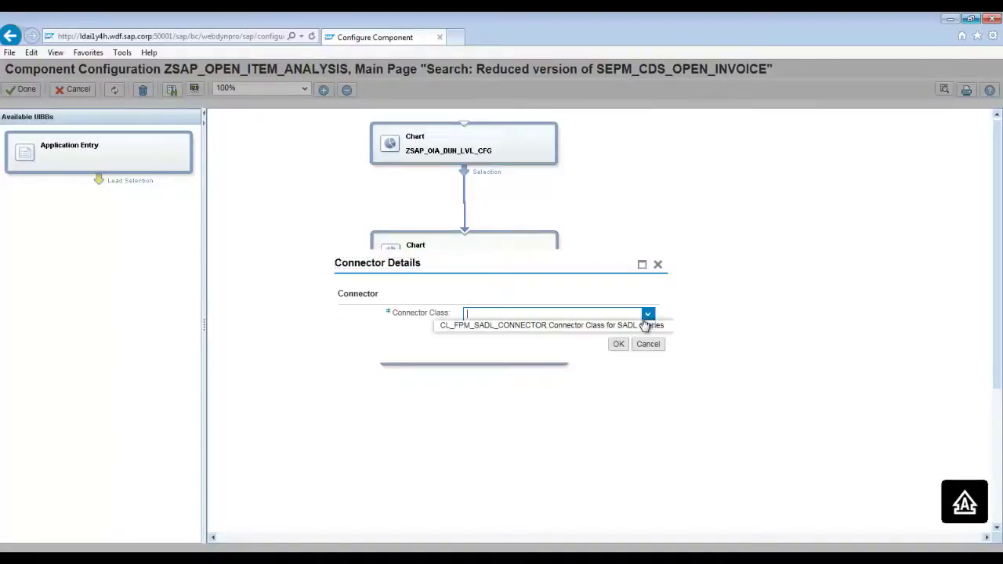
pyautogui.click(515, 326)
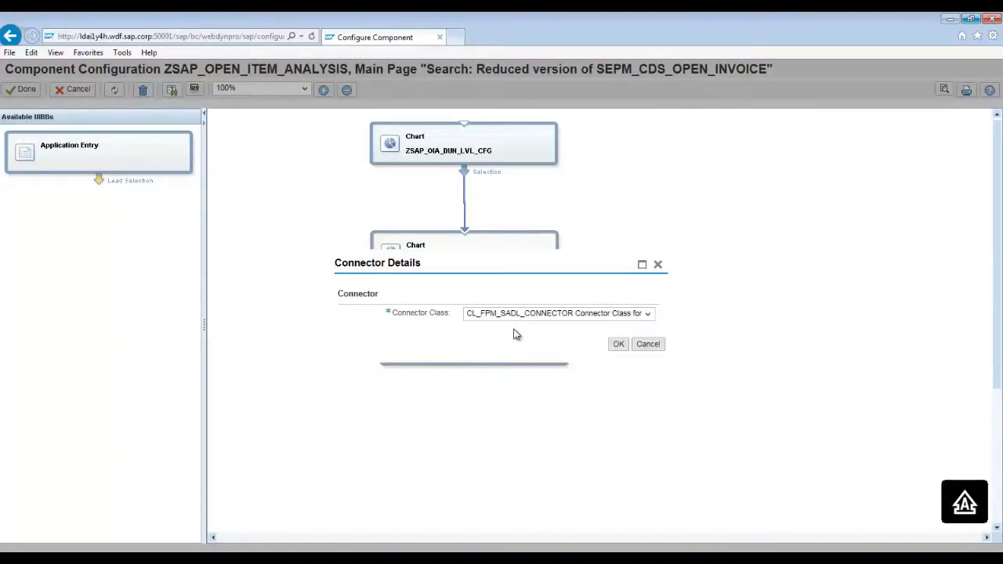
pyautogui.click(618, 346)
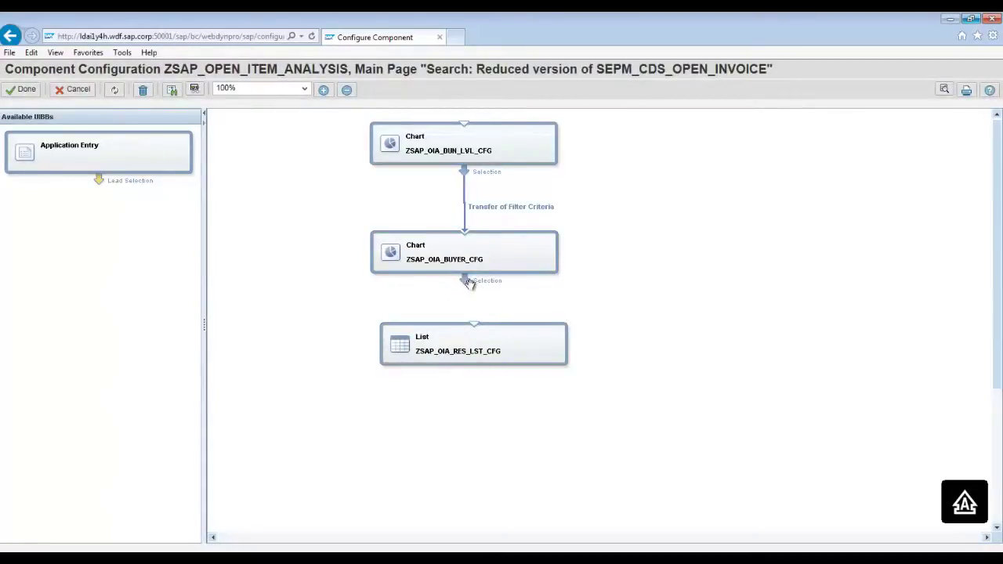
# Wire the ZSAP_OIA_BUYER_CFG chart's selection to the ZSAP_OIA_RES_LST_CFG list with connector class CL_FPM_SADL_CONNECTOR and finish the graphical wiring
pyautogui.moveTo(469, 283); pyautogui.dragTo(474, 326)
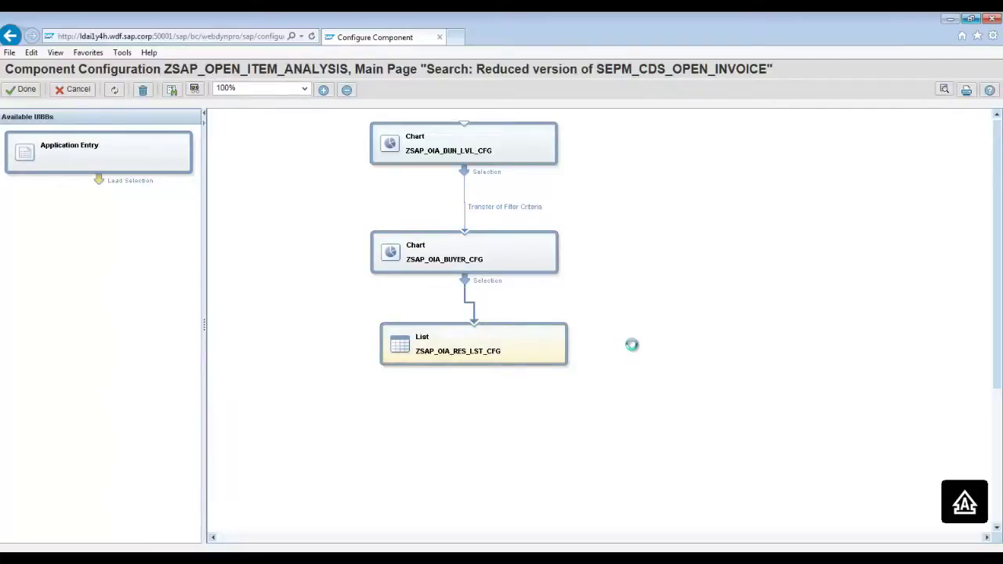
pyautogui.click(648, 313)
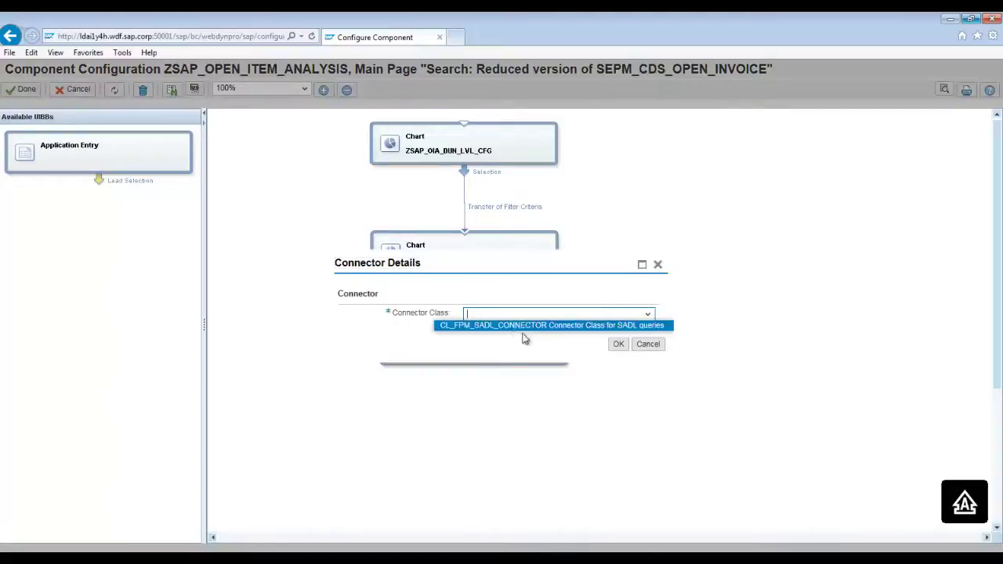
pyautogui.click(513, 325)
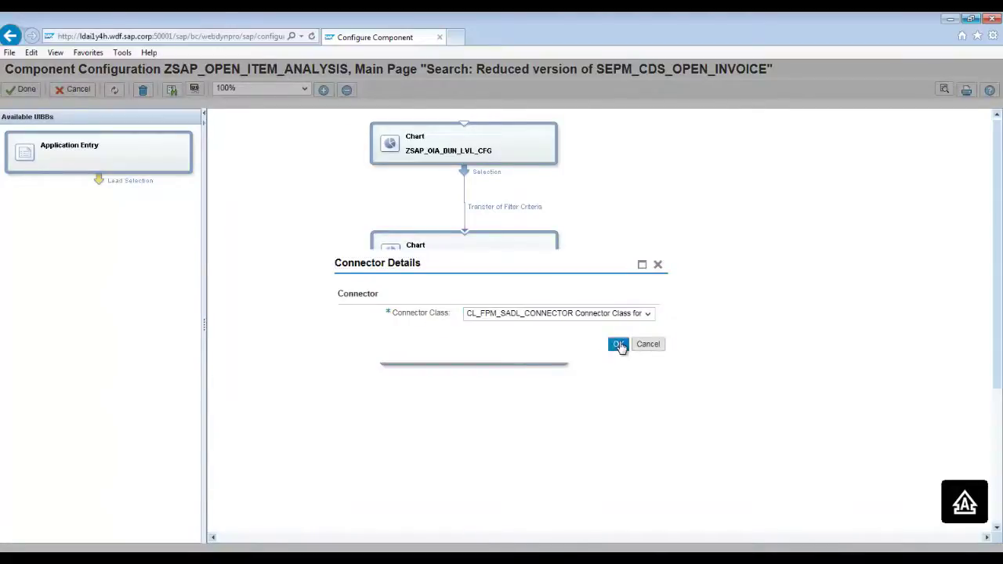
pyautogui.click(619, 345)
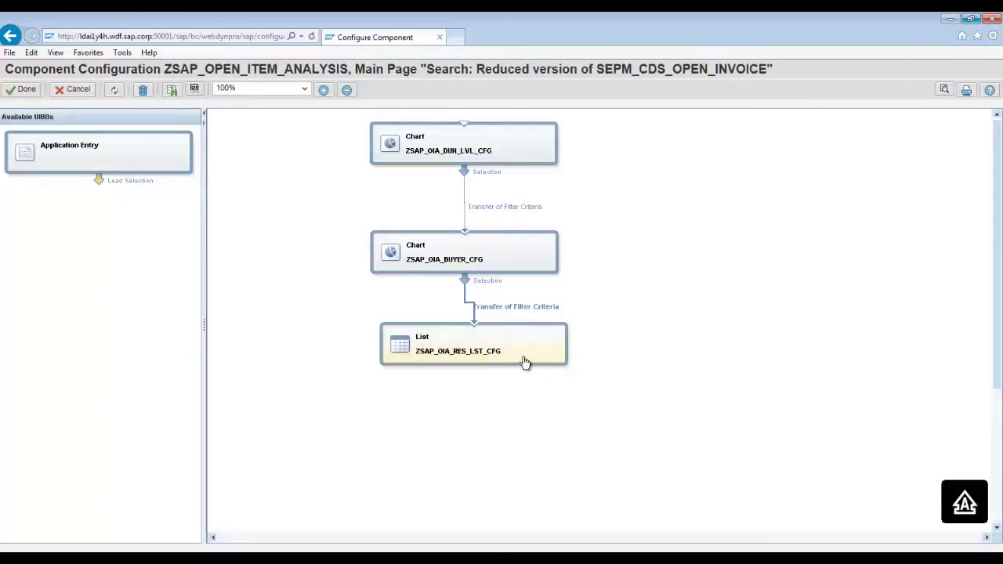
pyautogui.click(22, 89)
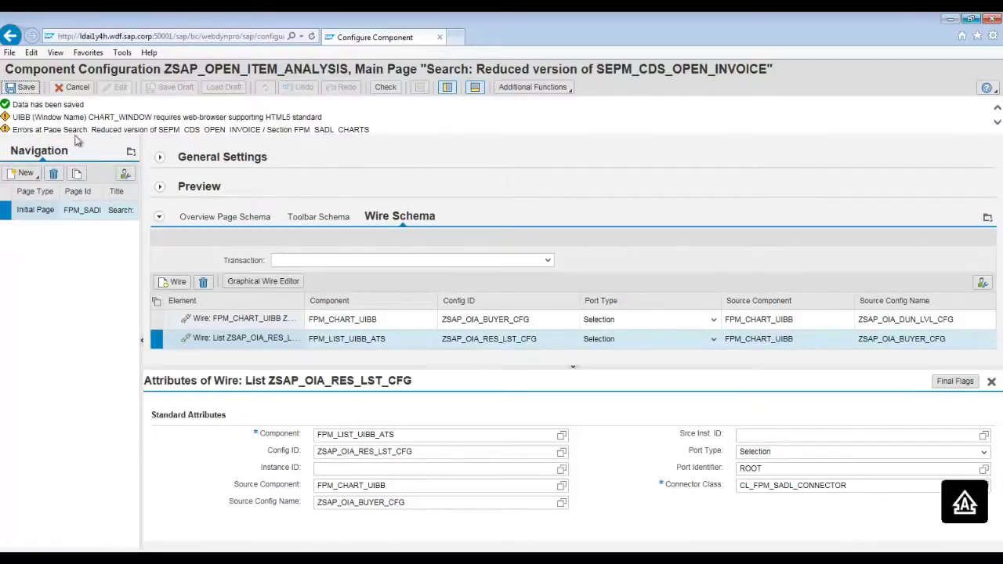
# Close the browser configurator and reopen the ZSAP_OPEN_ITEM_ANALYSIS floorplan configuration in edit mode in SAP HANA Studio
pyautogui.click(993, 21)
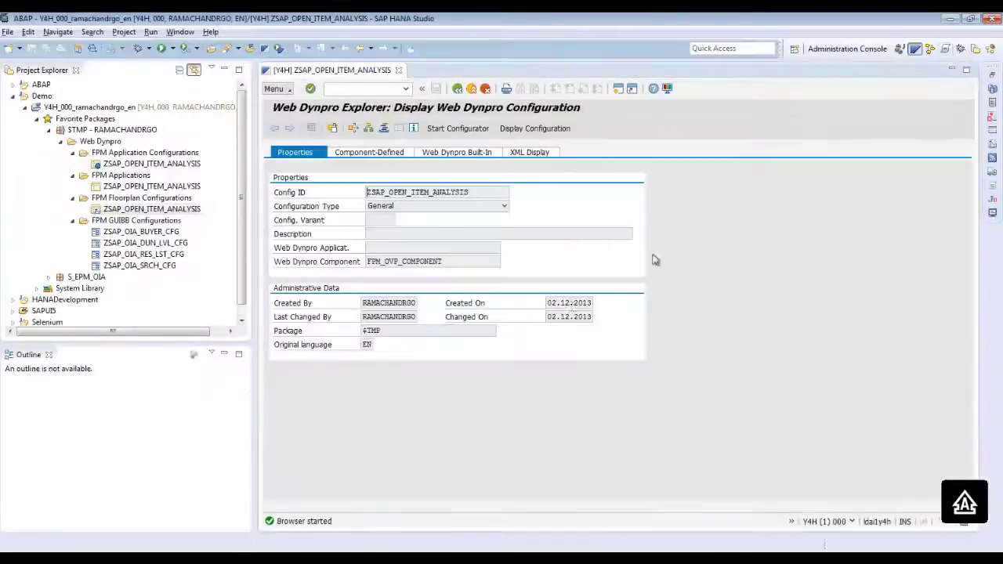
pyautogui.click(398, 70)
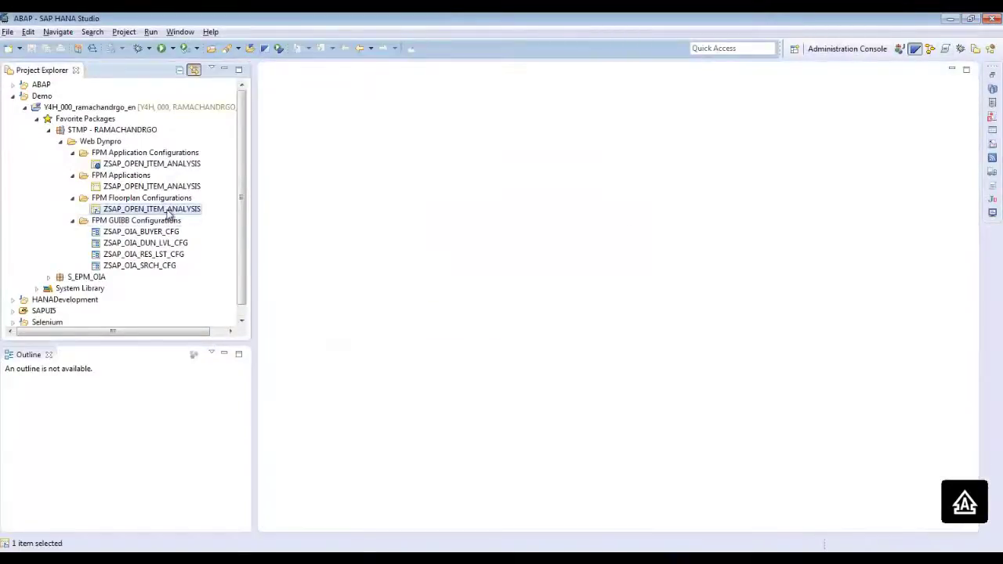
pyautogui.doubleClick(156, 209)
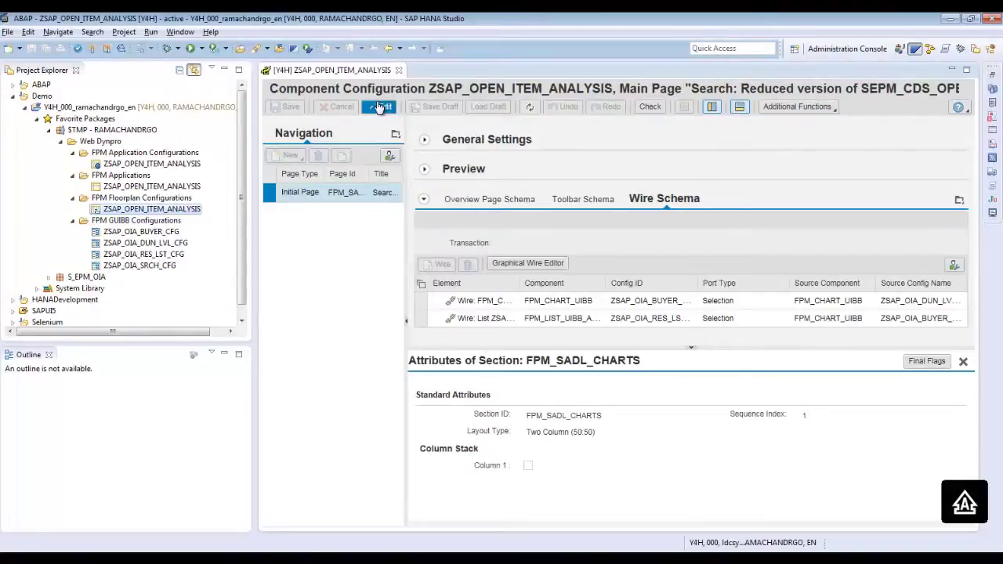
pyautogui.click(381, 107)
# Change the title of the initial page to "Open Item Analysis"
pyautogui.moveTo(406, 213); pyautogui.dragTo(445, 213)
pyautogui.click(413, 192)
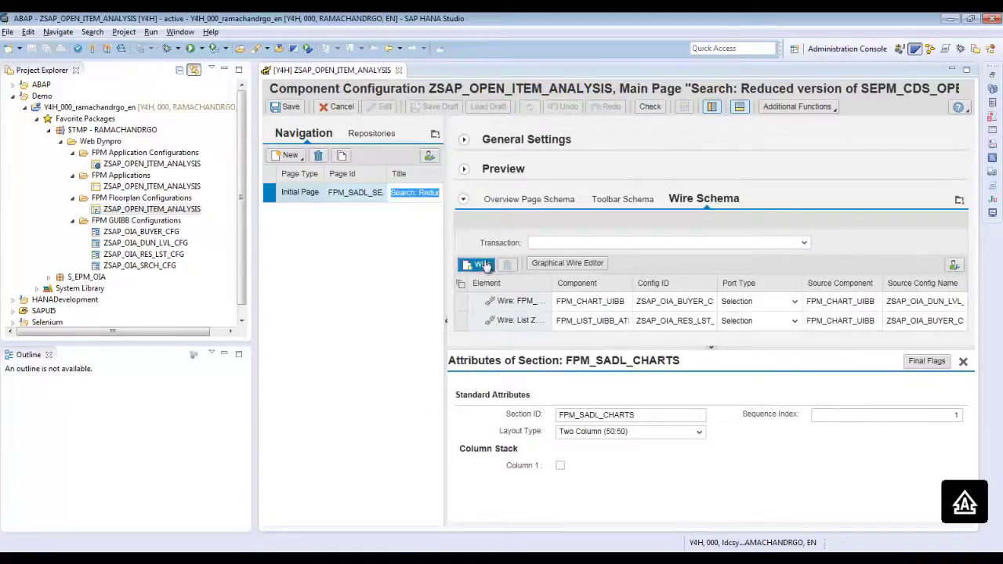
pyautogui.press('BackSpace')
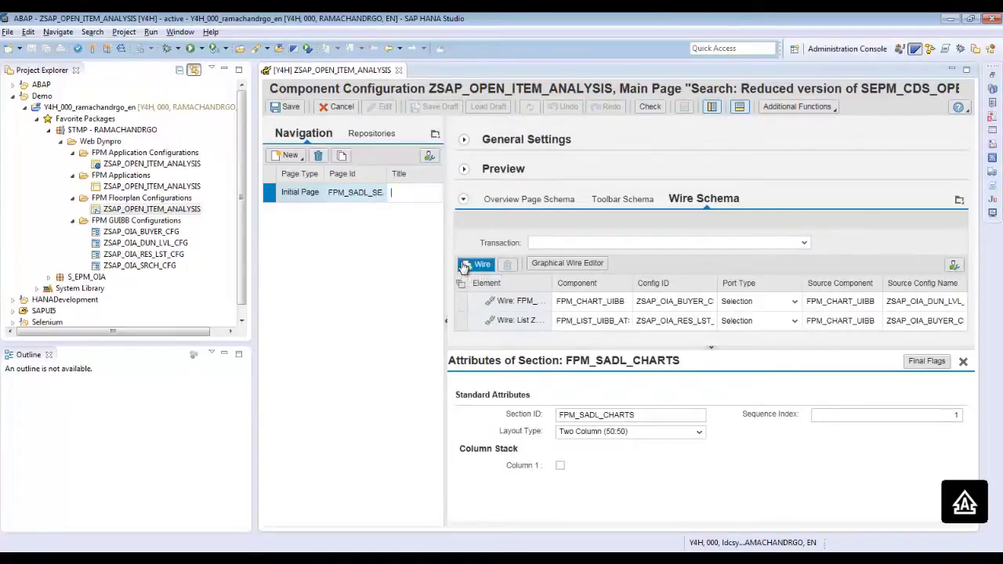
pyautogui.write('o')
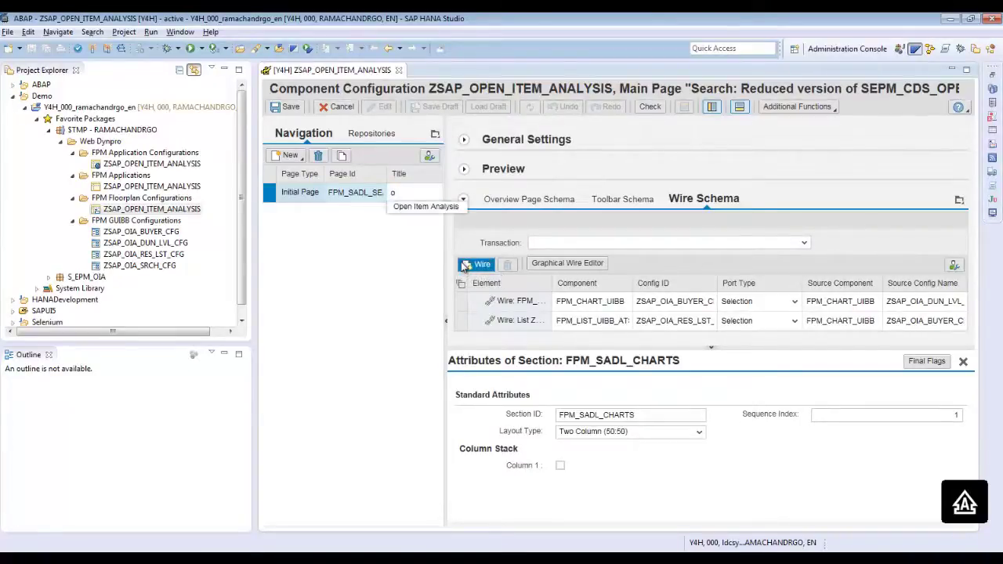
pyautogui.press('BackSpace')
pyautogui.press('capslock')
pyautogui.write('Open Item Analysis')
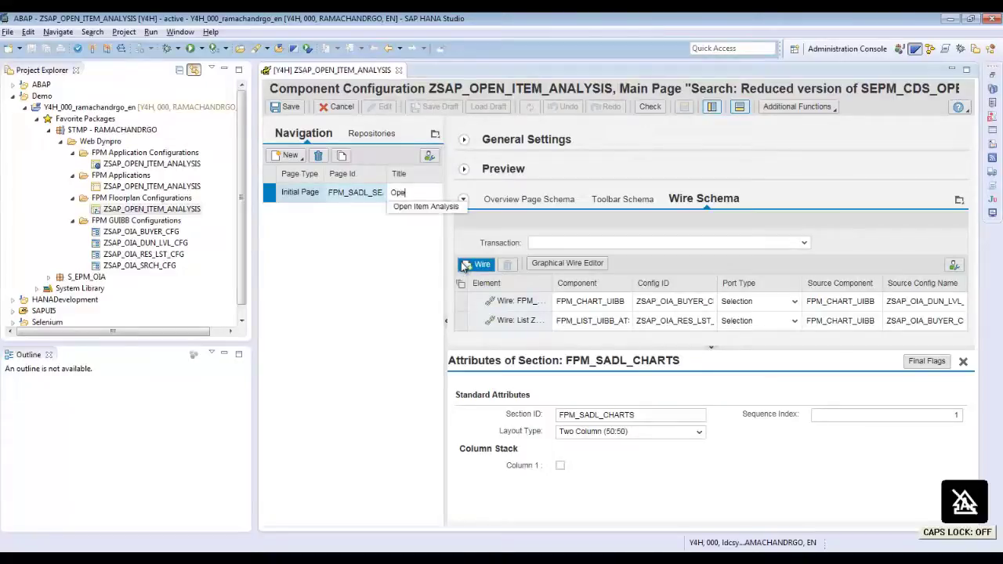
pyautogui.press('Return')
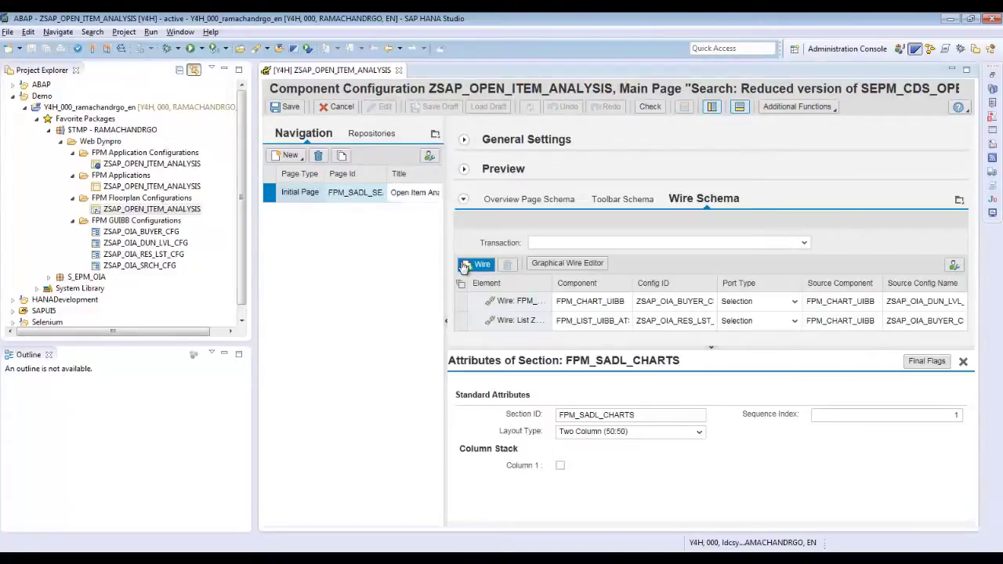
pyautogui.click(409, 194)
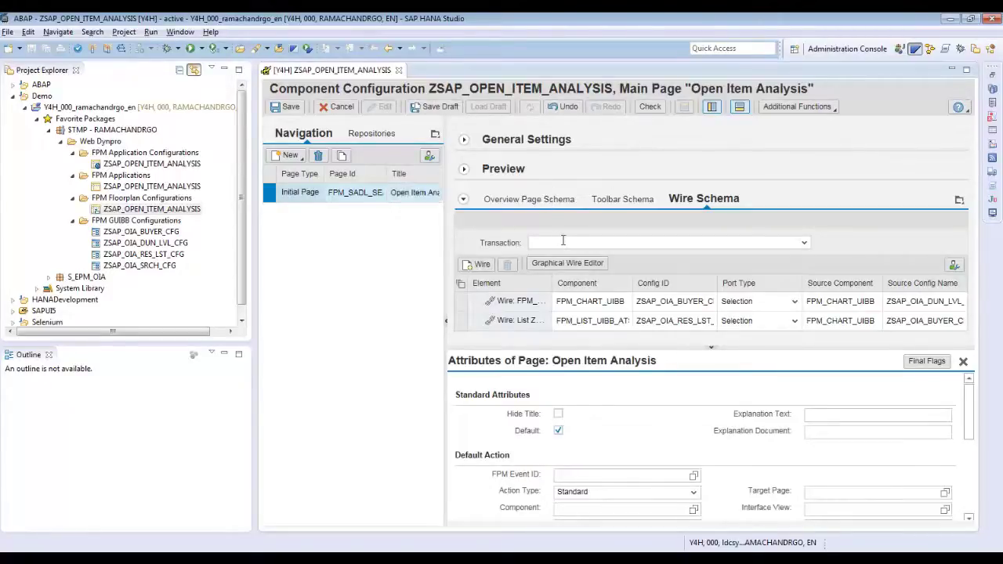
# In the overview page schema, render the ZSAP_OIA_DUN_LVL_CFG chart UIBB with panel and title it "Filter by Dunning Level"
pyautogui.click(539, 202)
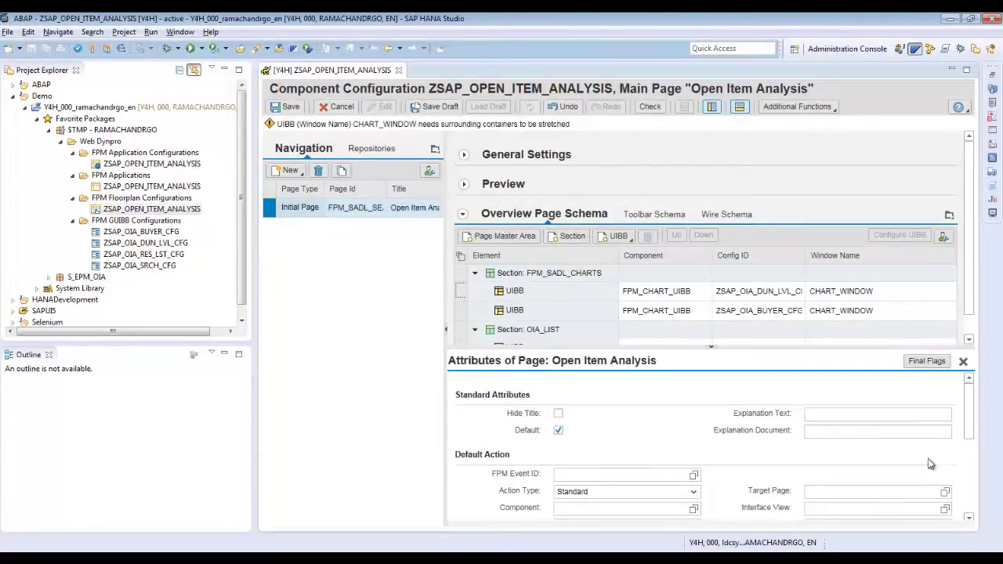
pyautogui.click(945, 421)
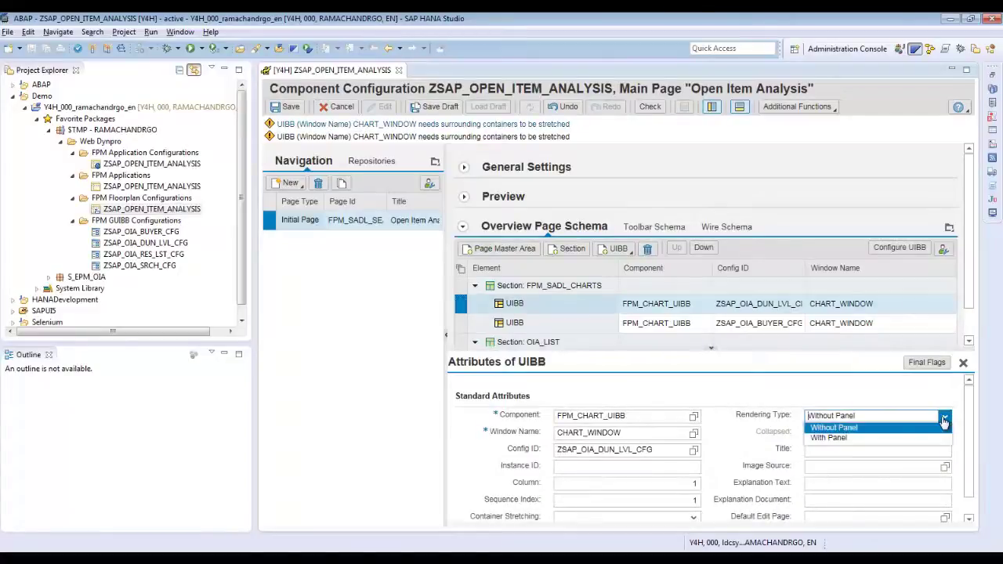
pyautogui.click(888, 438)
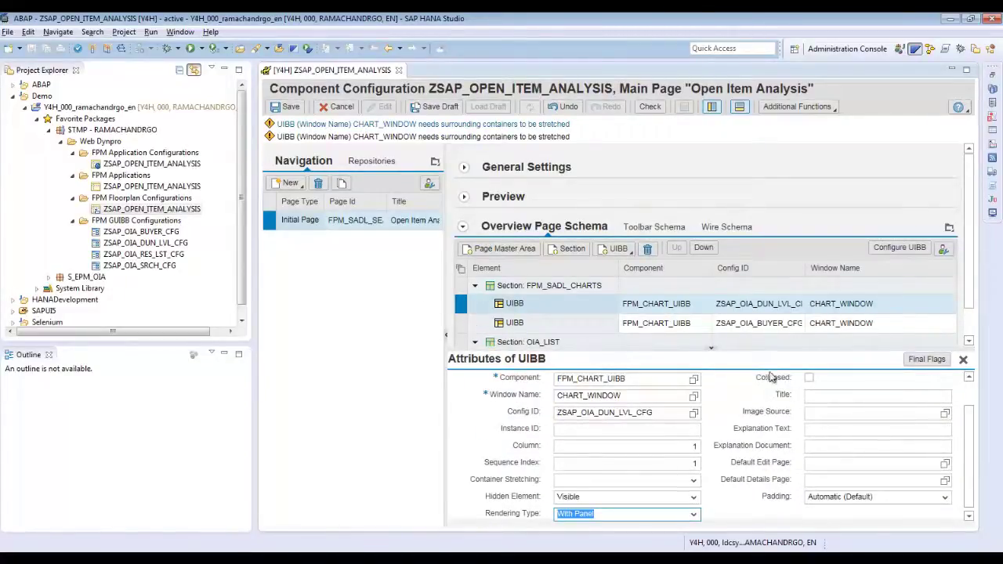
pyautogui.scroll(1, 941, 416)
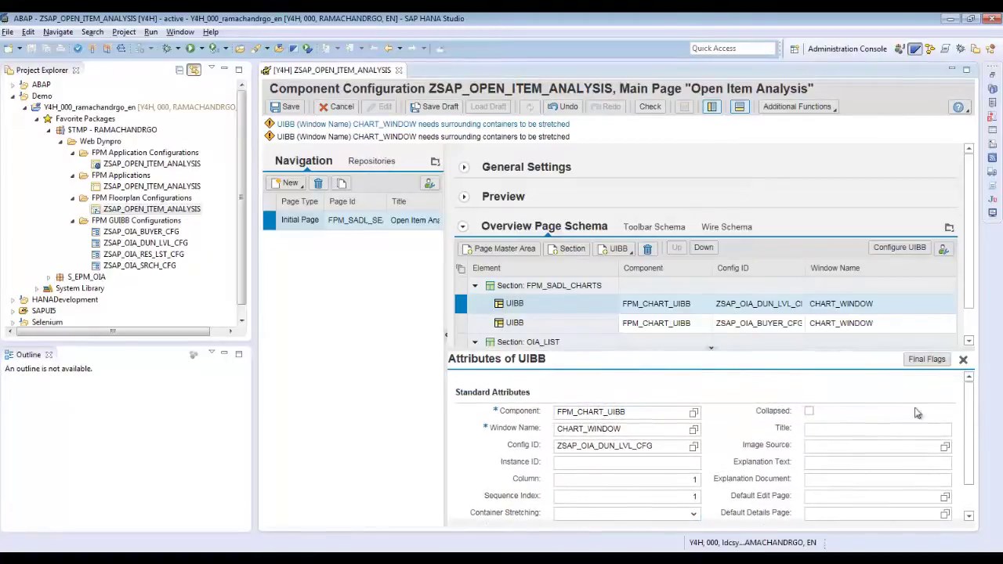
pyautogui.click(817, 427)
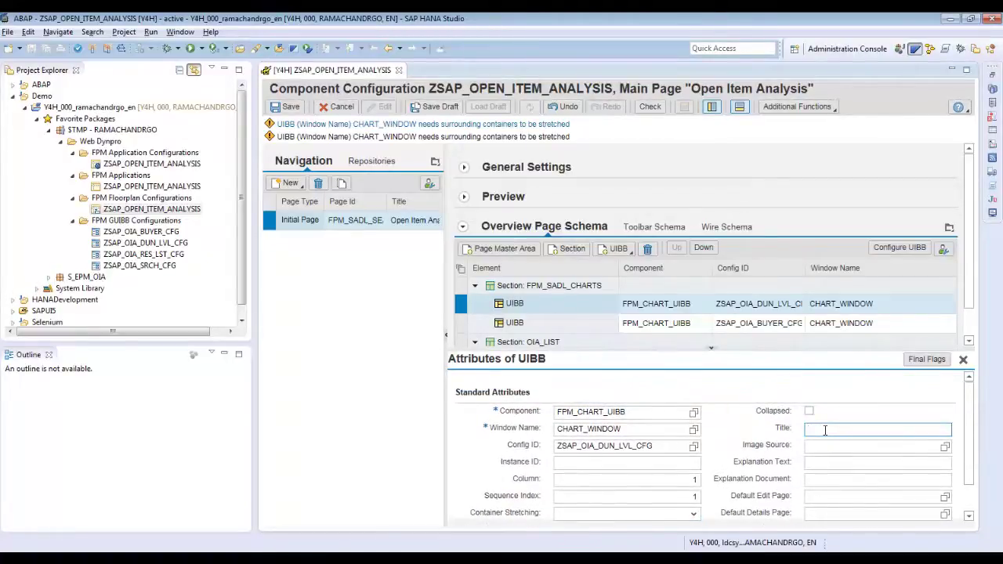
pyautogui.write('Filter')
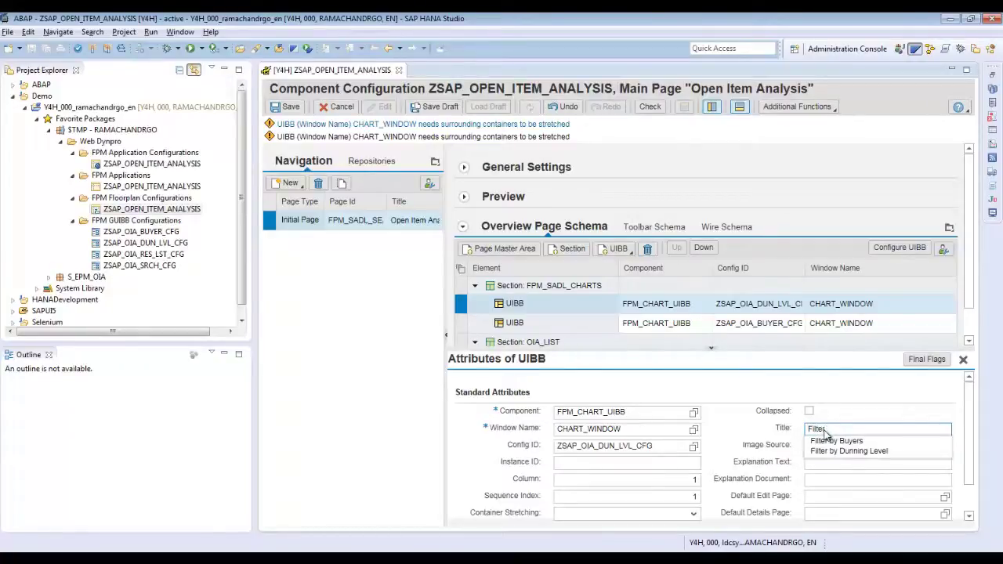
pyautogui.press('Down')
pyautogui.press('Down')
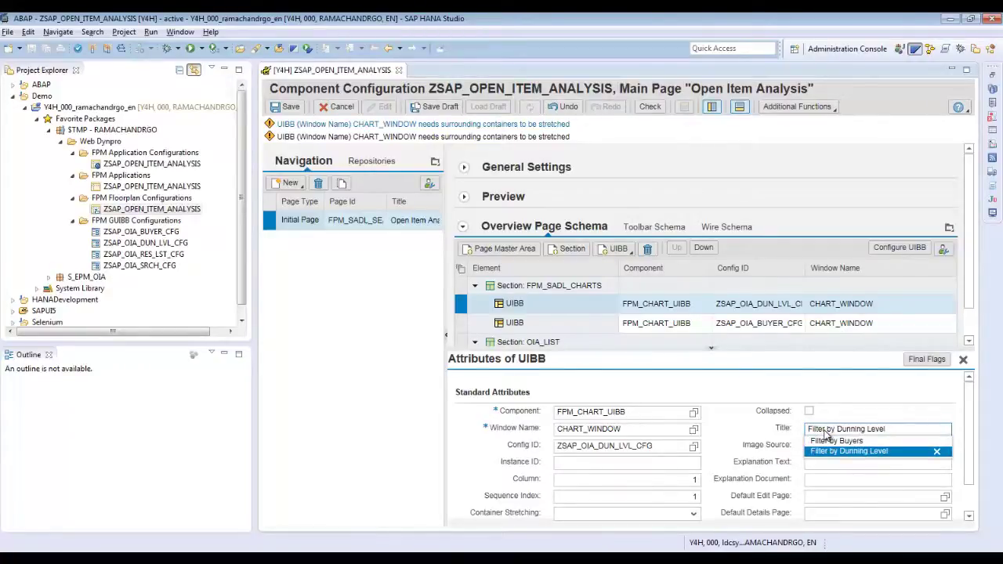
pyautogui.press('Return')
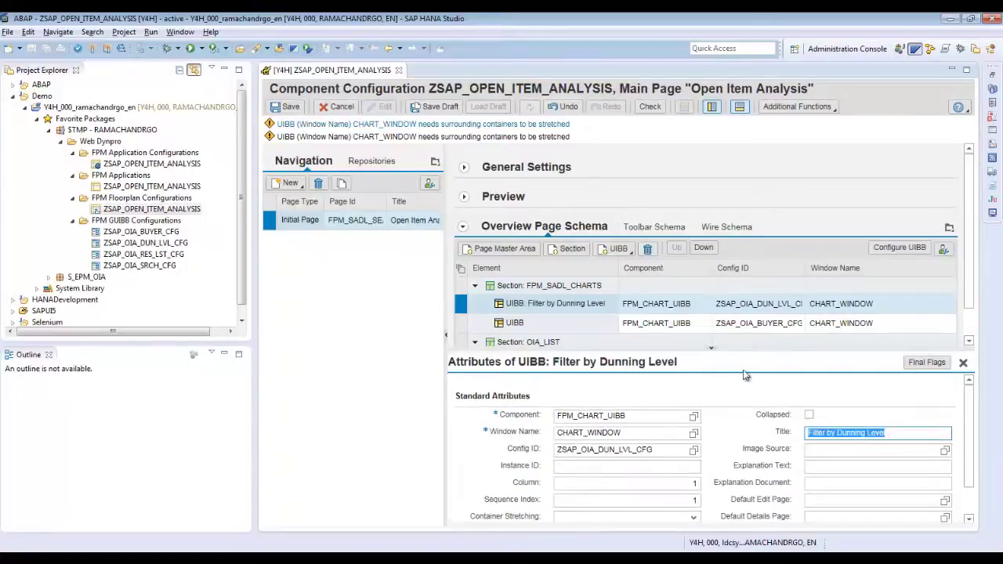
# Render the ZSAP_OIA_BUYER_CFG chart UIBB with panel, title it "Filter by Buyers", and save the configuration
pyautogui.click(462, 329)
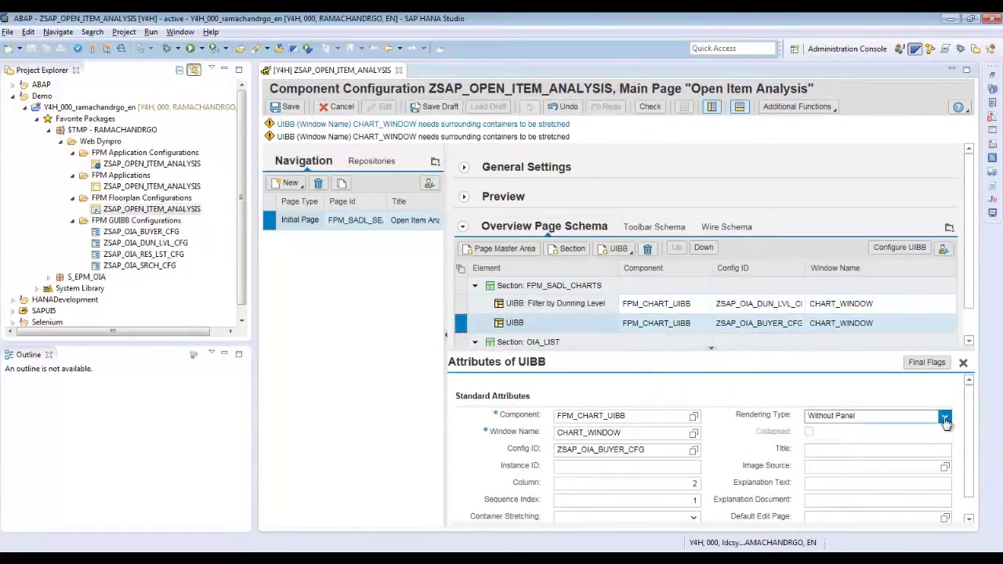
pyautogui.click(944, 416)
pyautogui.click(855, 438)
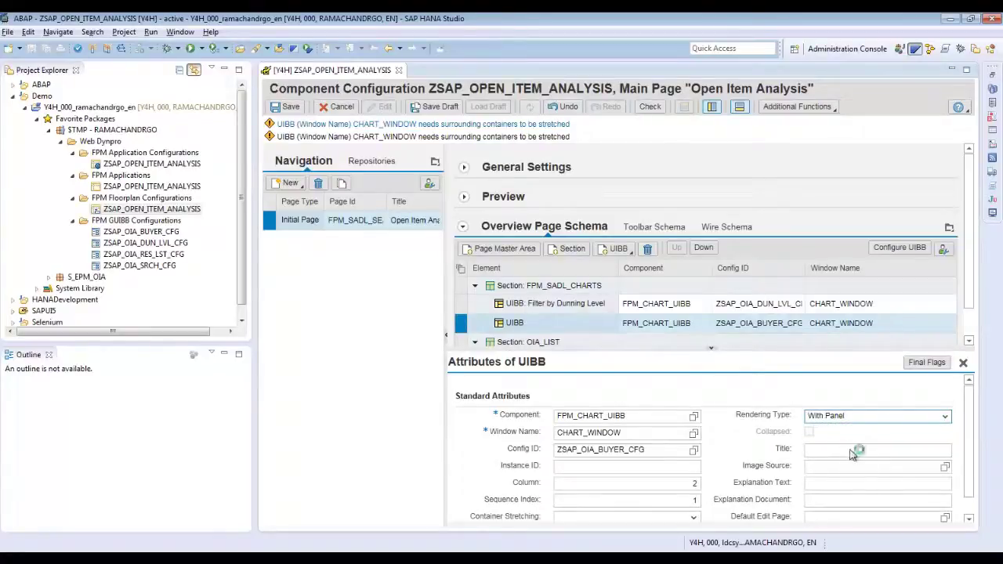
pyautogui.click(815, 395)
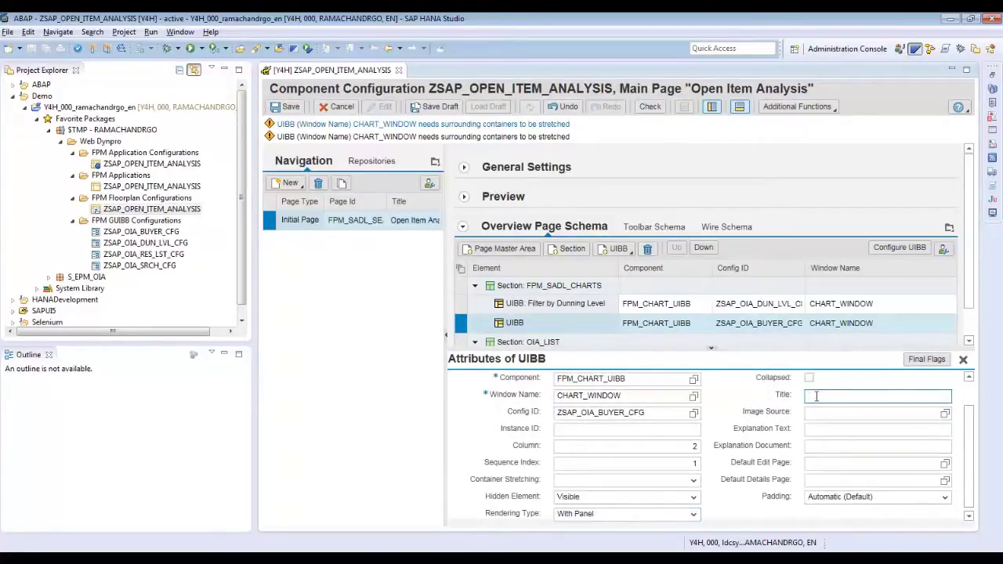
pyautogui.write('Filter')
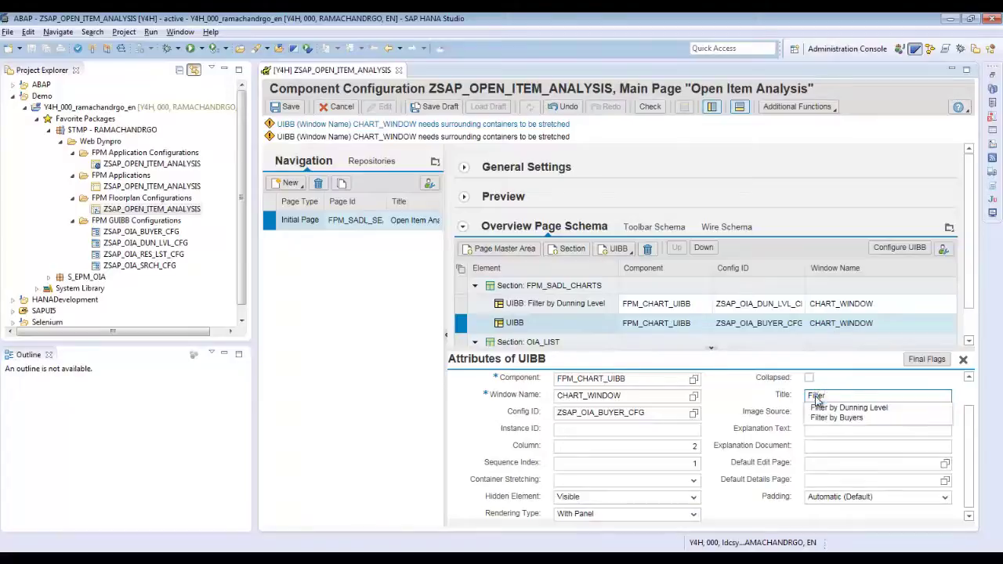
pyautogui.click(836, 419)
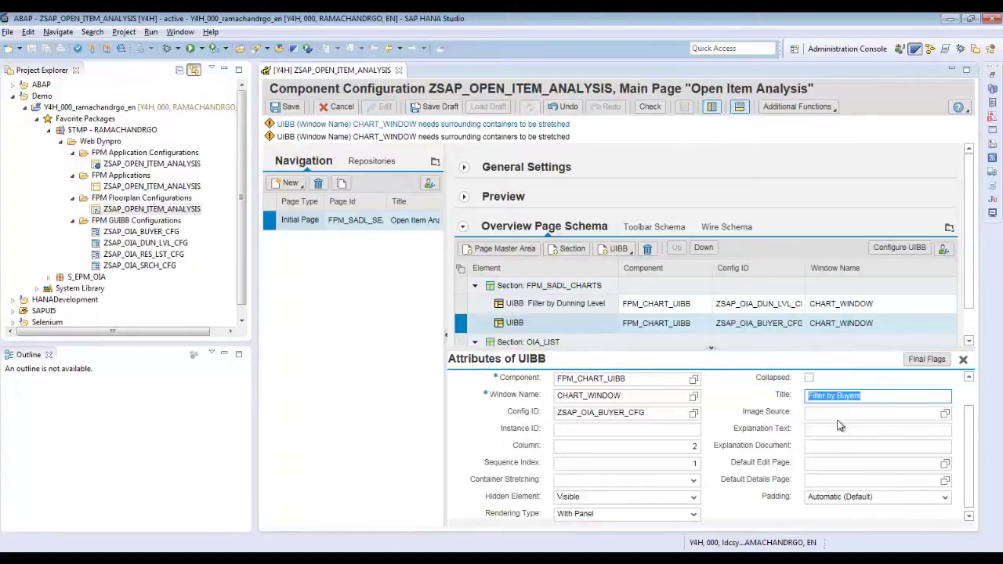
pyautogui.click(290, 107)
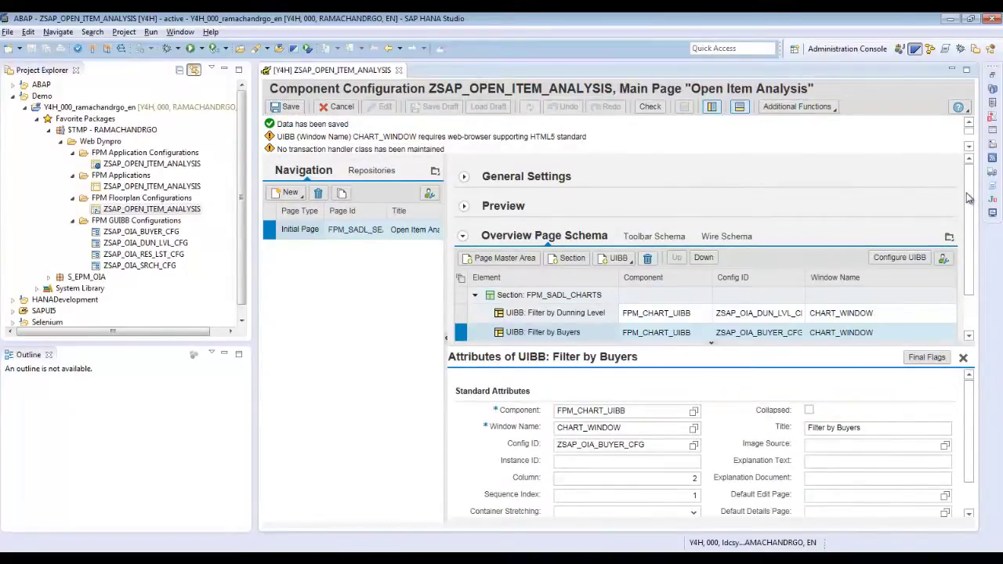
# Open the ZSAP_OIA_DUN_LVL_CFG chart configuration and set its feeder class retrieval parameter to "Retrieve without request"
pyautogui.moveTo(968, 192); pyautogui.dragTo(968, 240)
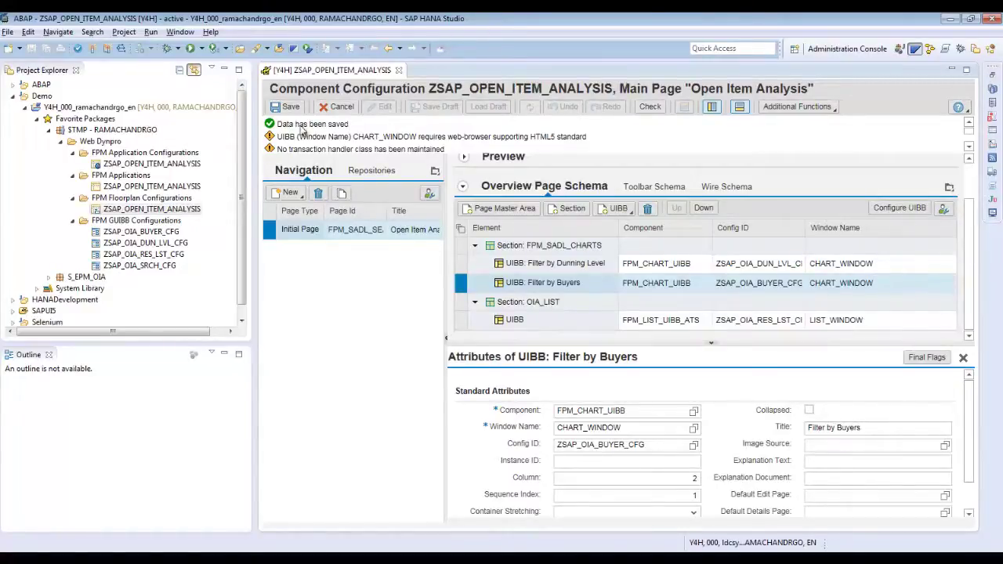
pyautogui.click(529, 269)
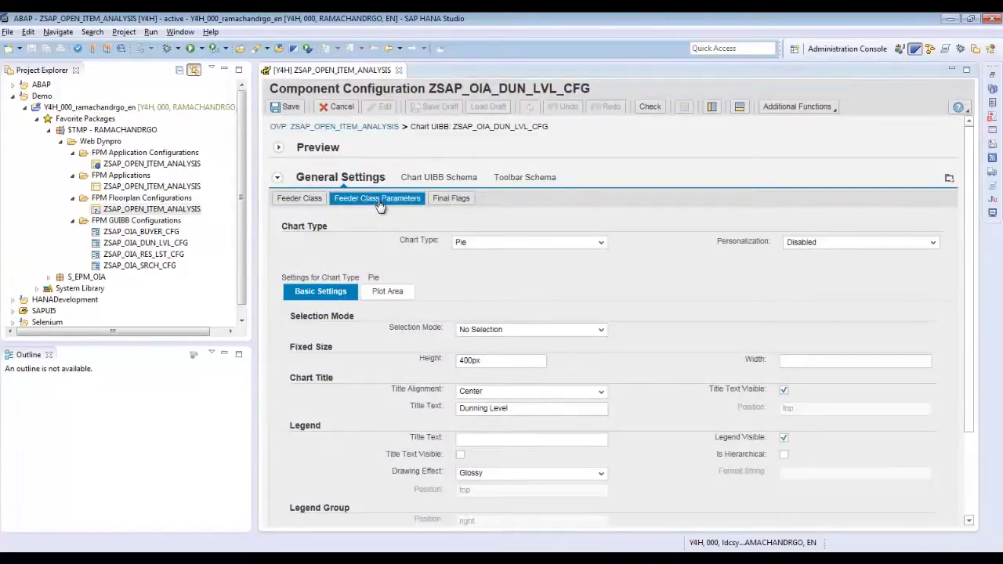
pyautogui.click(379, 200)
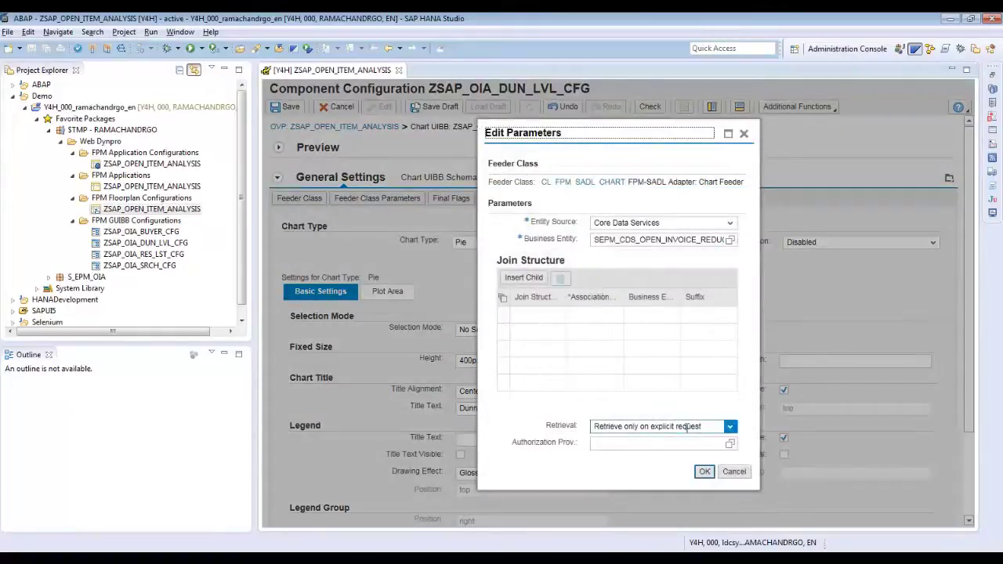
pyautogui.click(687, 427)
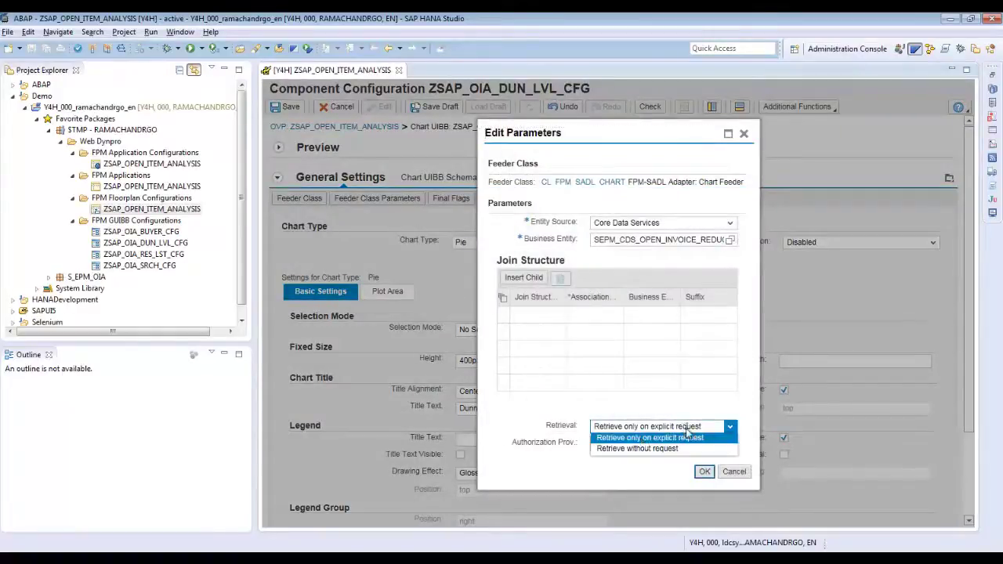
pyautogui.click(636, 449)
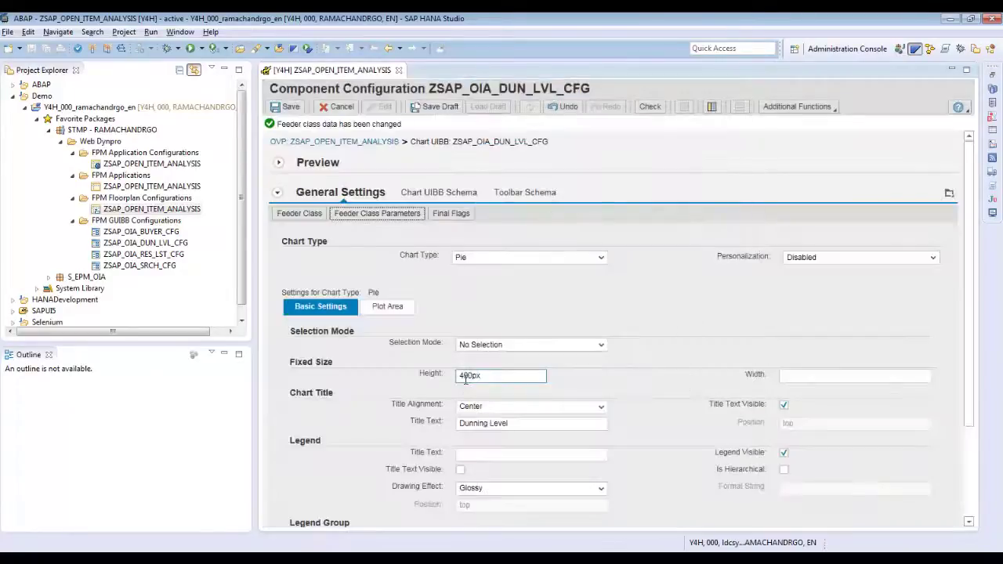
# Set the dunning level chart's selection mode to Single and save its configuration
pyautogui.click(502, 347)
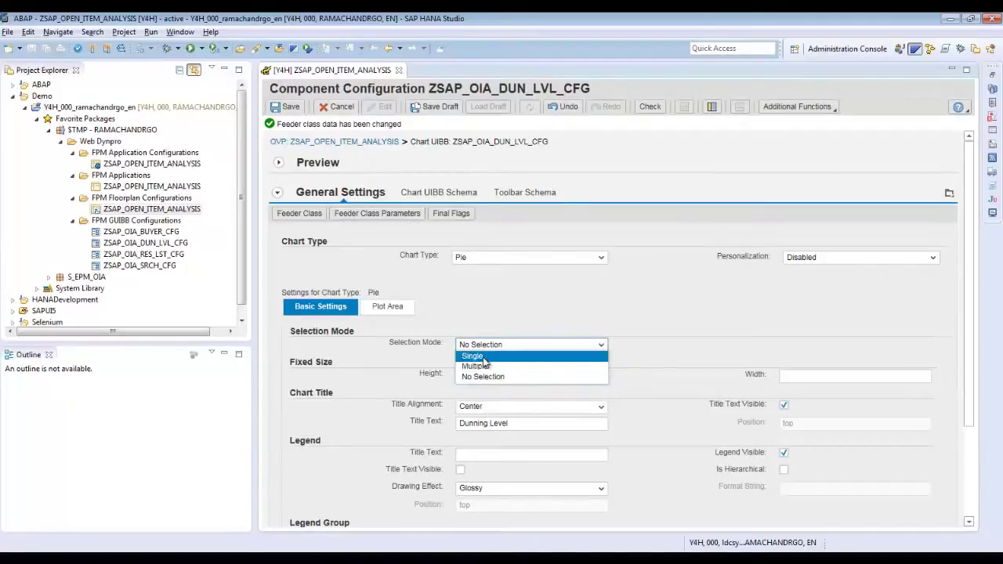
pyautogui.click(484, 359)
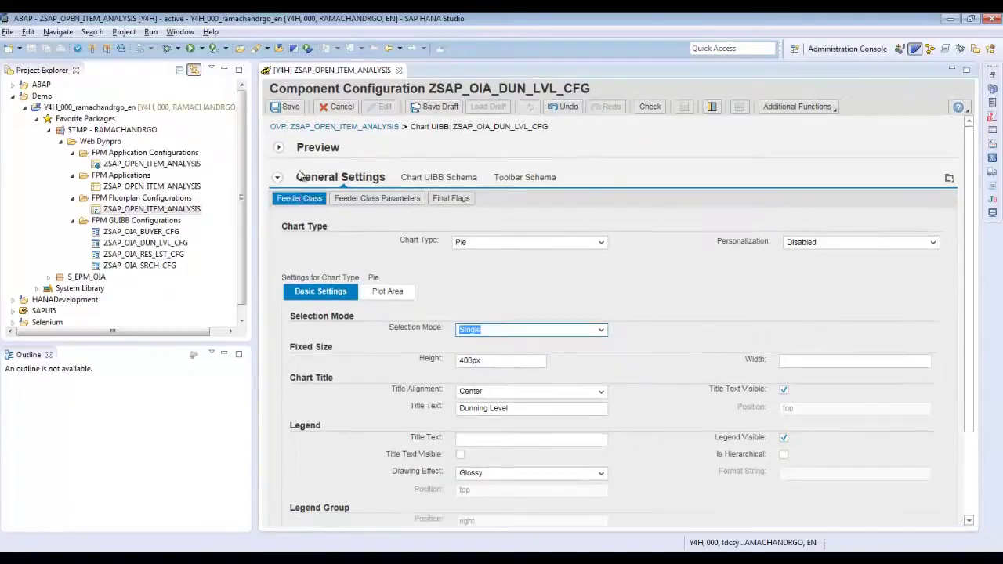
pyautogui.click(285, 107)
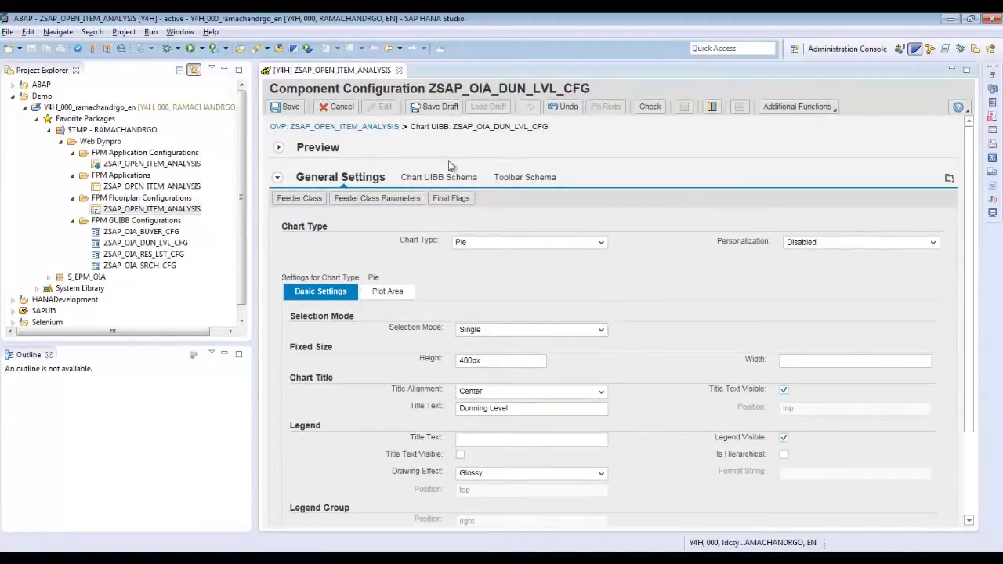
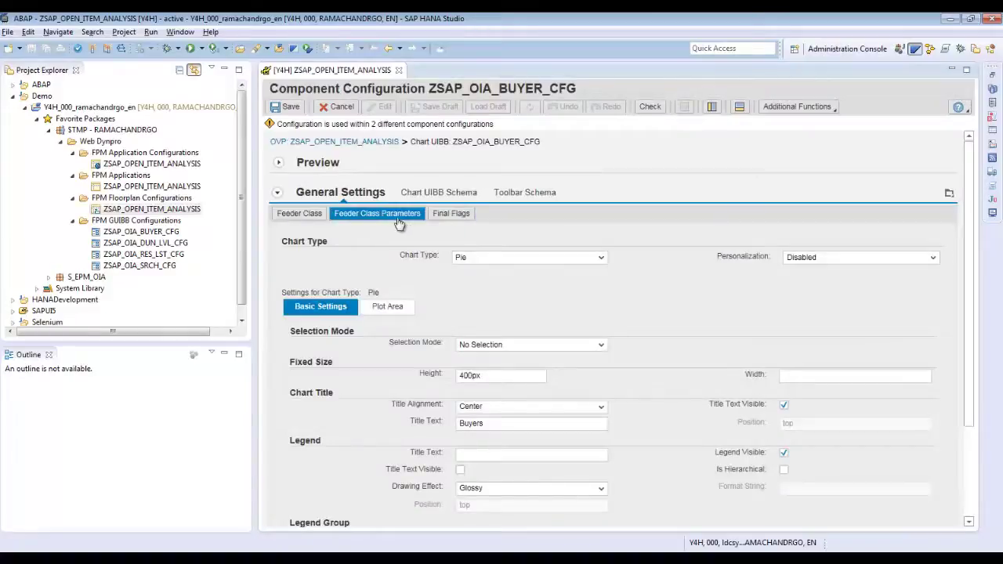
# In the ZSAP_OIA_BUYER_CFG chart configuration, set the feeder class retrieval parameter to "Retrieve without request"
pyautogui.scroll(-1, 531, 218)
pyautogui.click(376, 199)
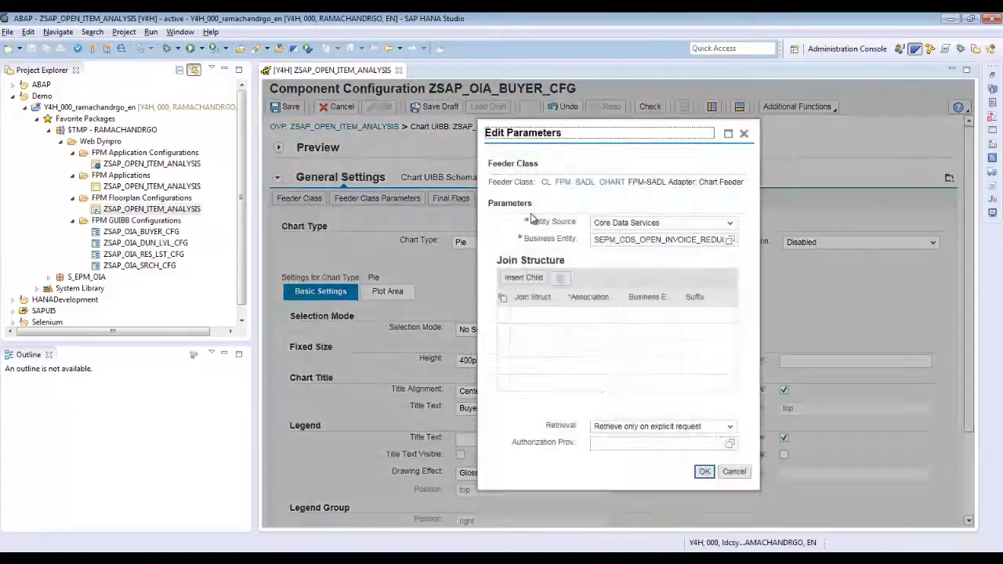
pyautogui.click(657, 426)
pyautogui.click(636, 449)
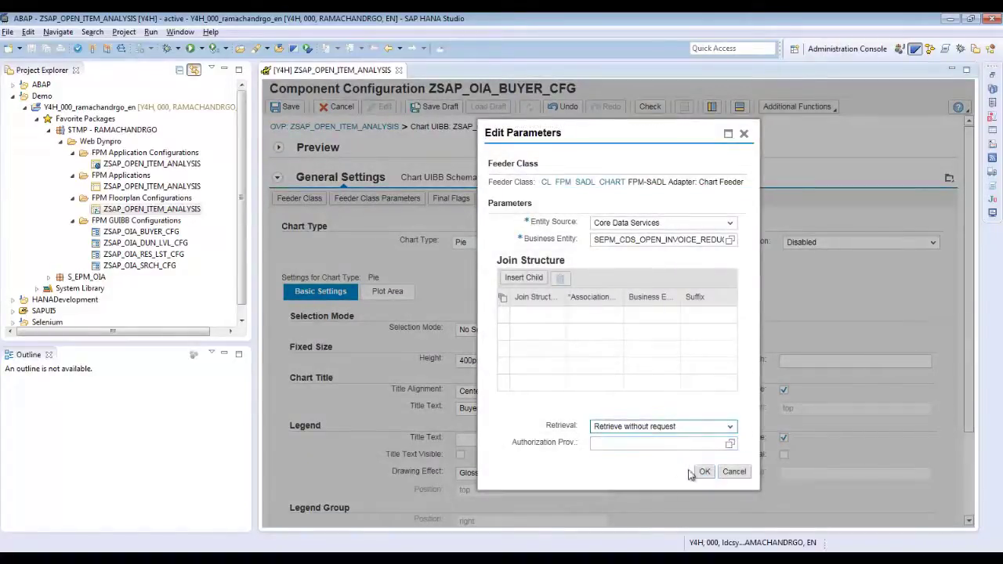
pyautogui.click(704, 471)
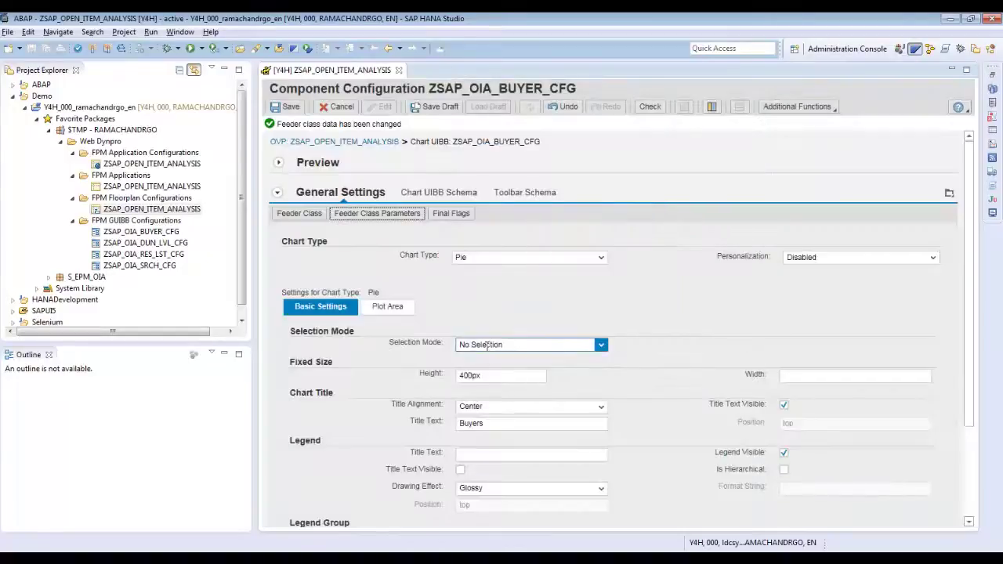
# Set the buyers chart's selection mode to Single and save its configuration
pyautogui.click(486, 345)
pyautogui.click(482, 353)
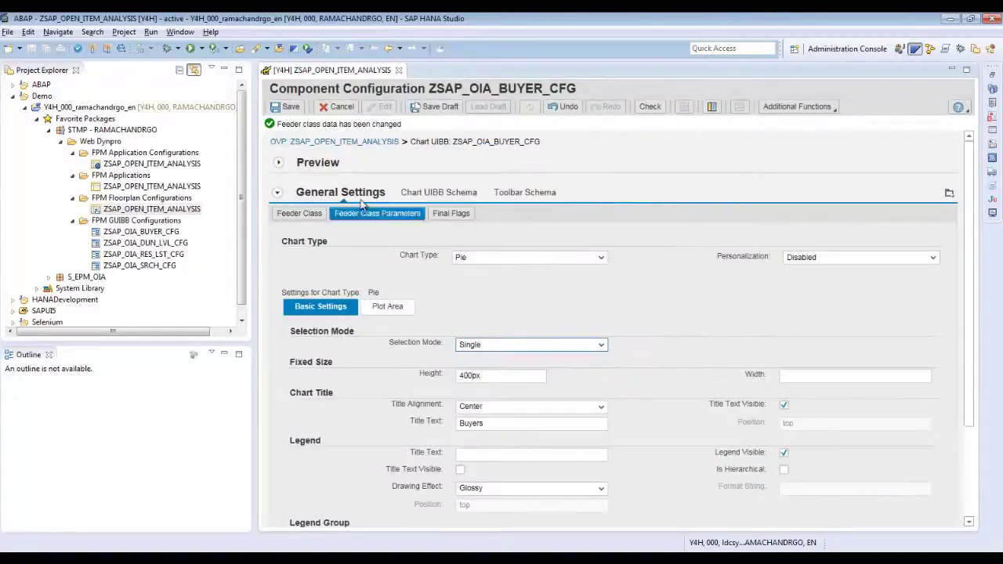
pyautogui.click(286, 106)
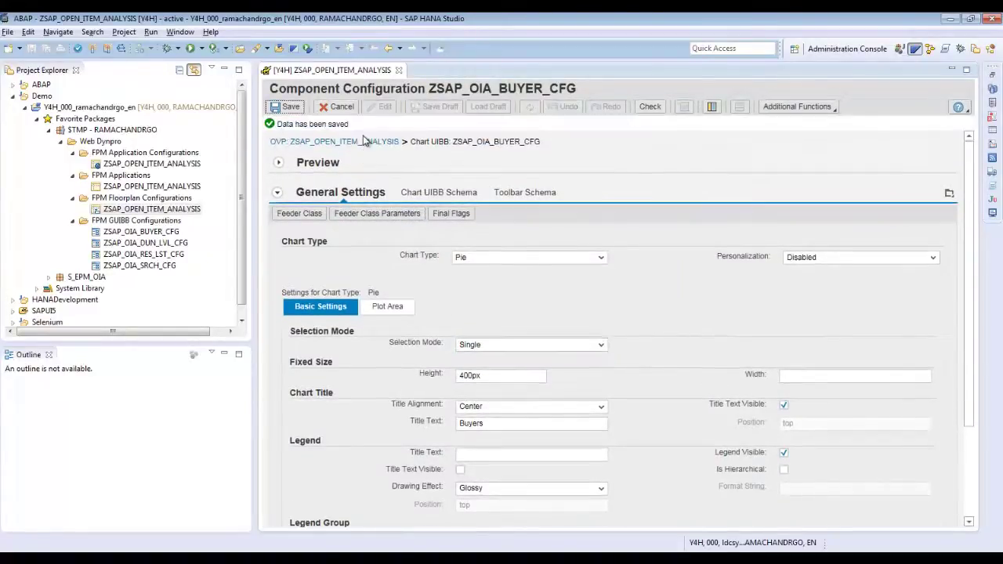
# Return to the ZSAP_OPEN_ITEM_ANALYSIS floorplan, set the OIA_LIST section's list UIBB to render With Panel, and save
pyautogui.click(365, 144)
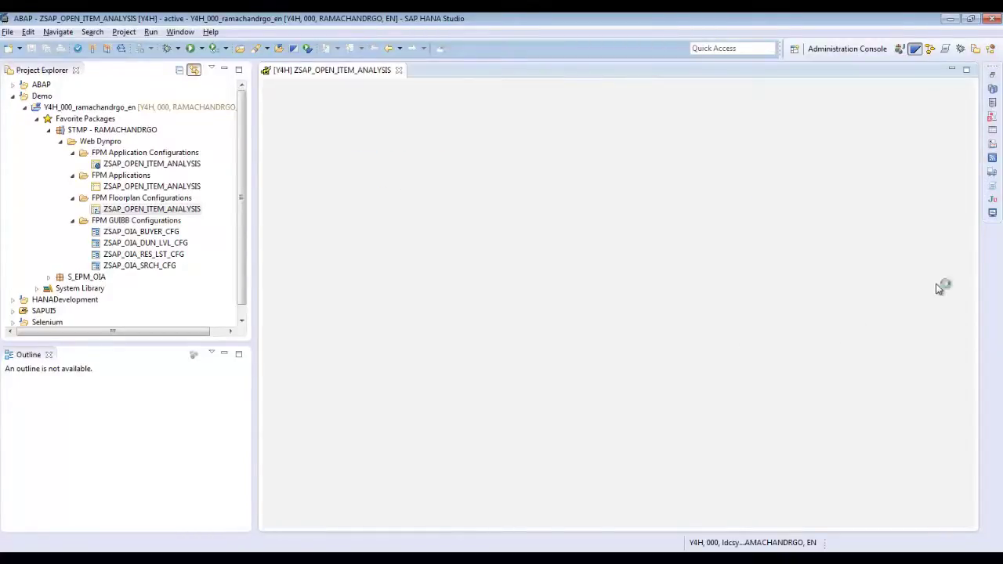
pyautogui.scroll(-2, 973, 288)
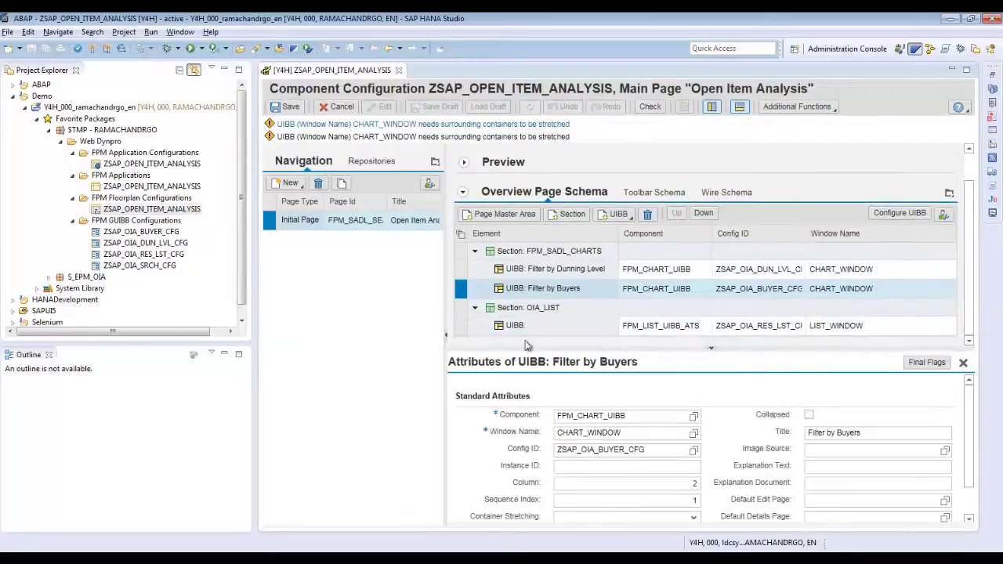
pyautogui.click(459, 328)
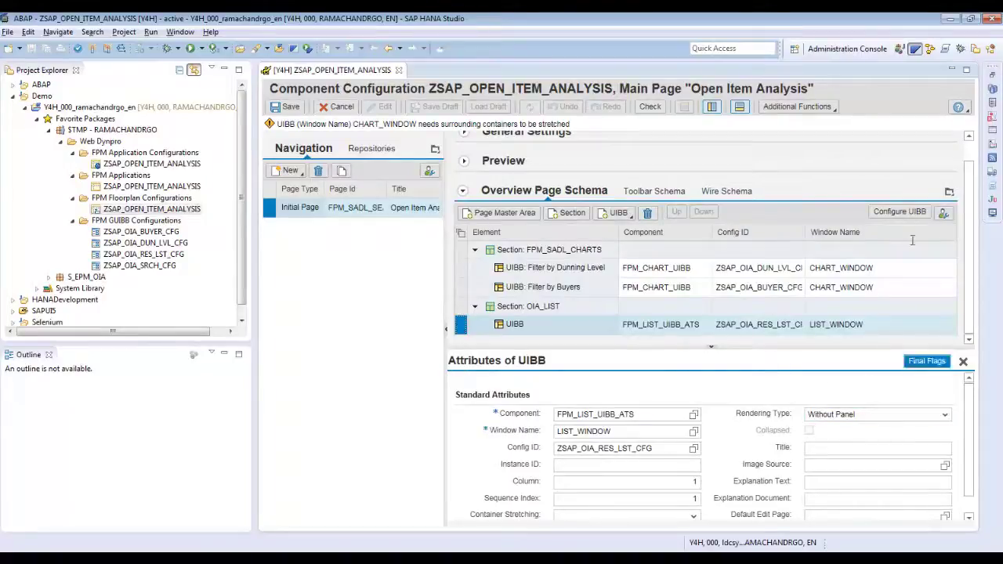
pyautogui.click(878, 416)
pyautogui.click(840, 437)
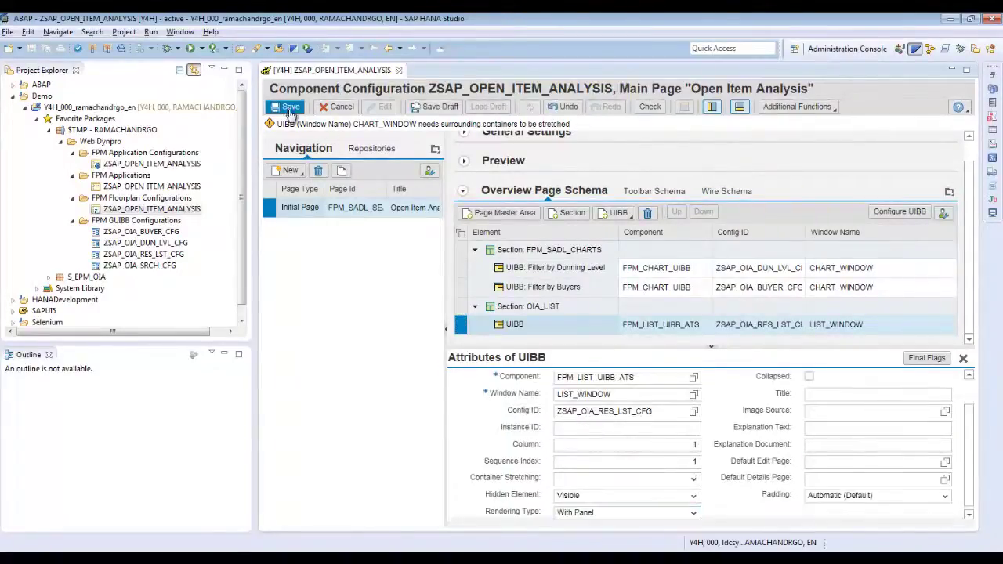
pyautogui.hotkey('ctrl', 's')
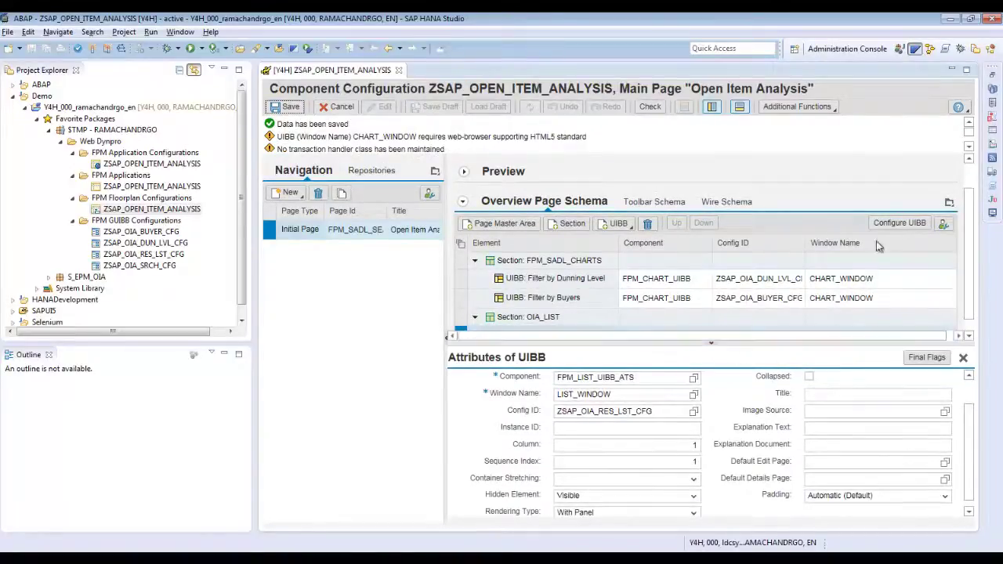
# Open the ZSAP_OIA_RES_LST_CFG list configuration and turn off the "Table Is Search Result List" setting
pyautogui.click(897, 224)
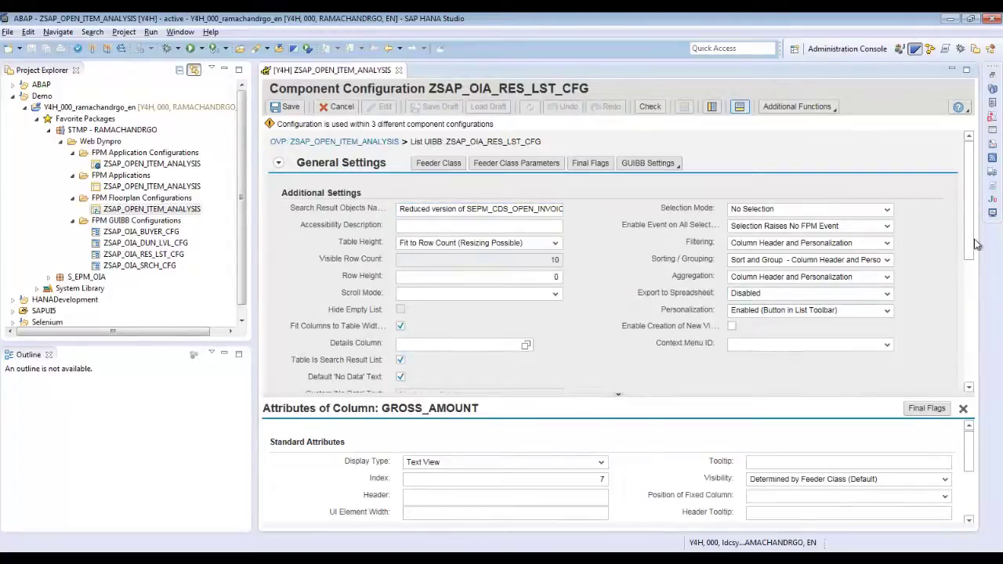
pyautogui.moveTo(970, 244); pyautogui.dragTo(969, 266)
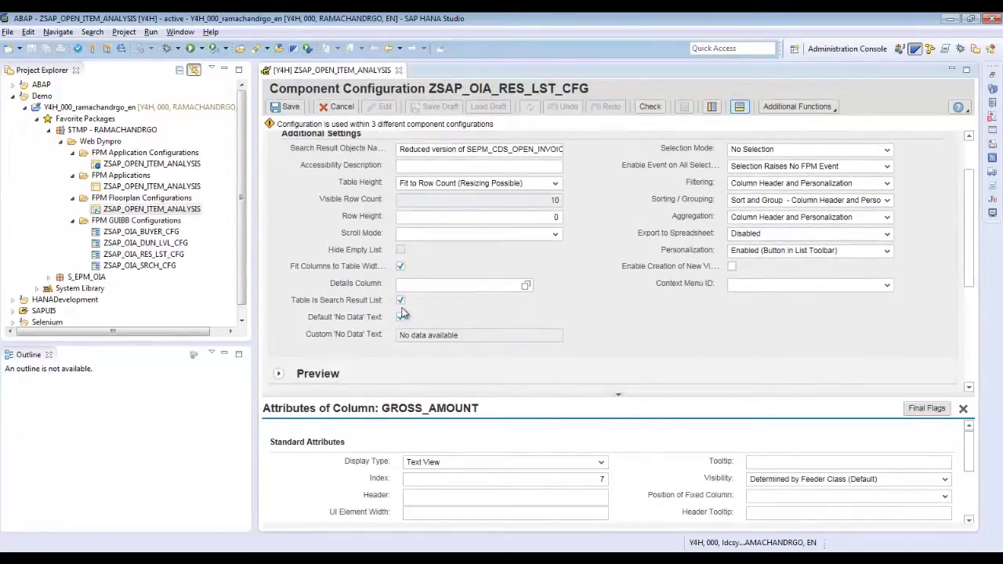
pyautogui.click(400, 301)
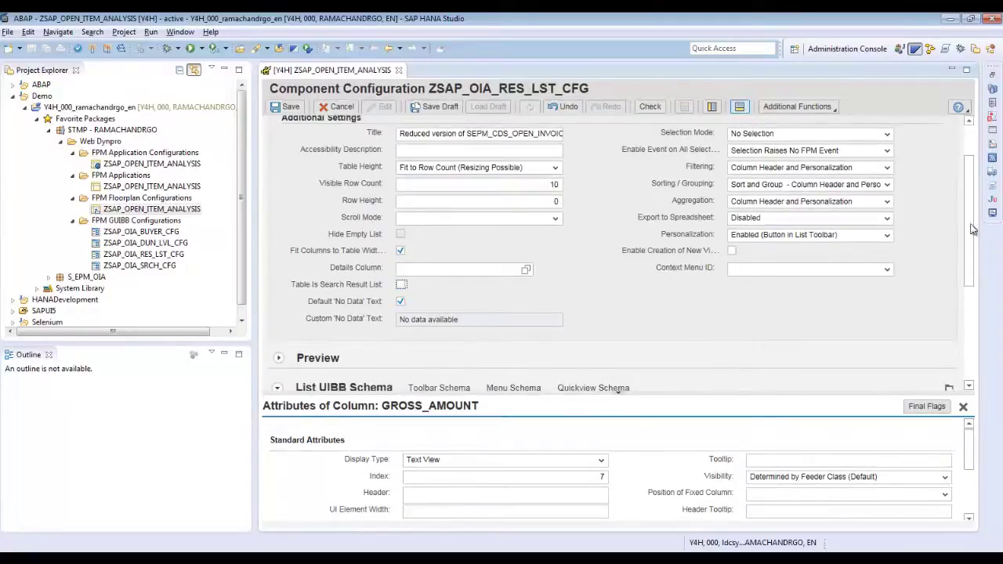
# Replace the result list's title with "Open Sales Orders List"
pyautogui.click(421, 193)
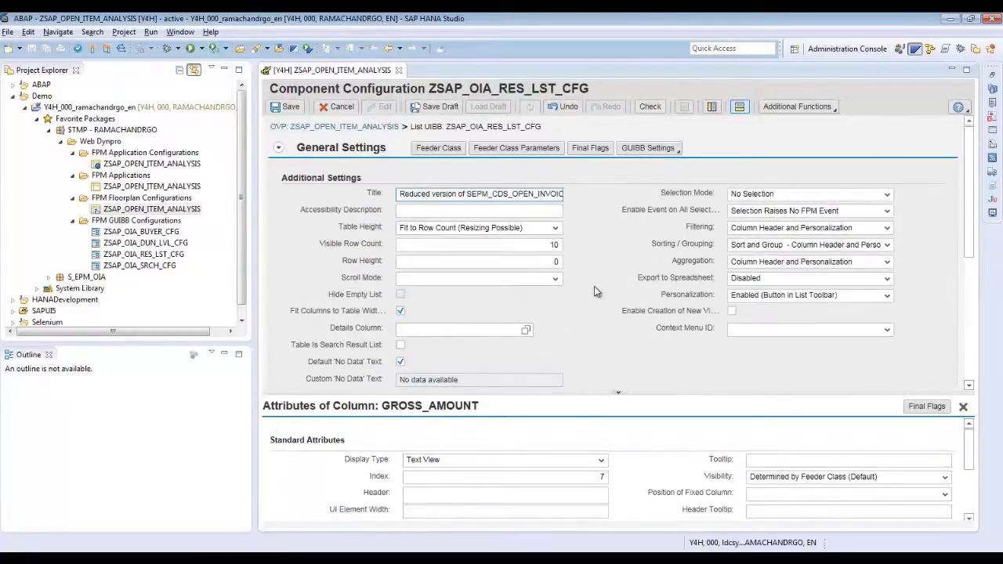
pyautogui.hotkey('ctrl', 'a')
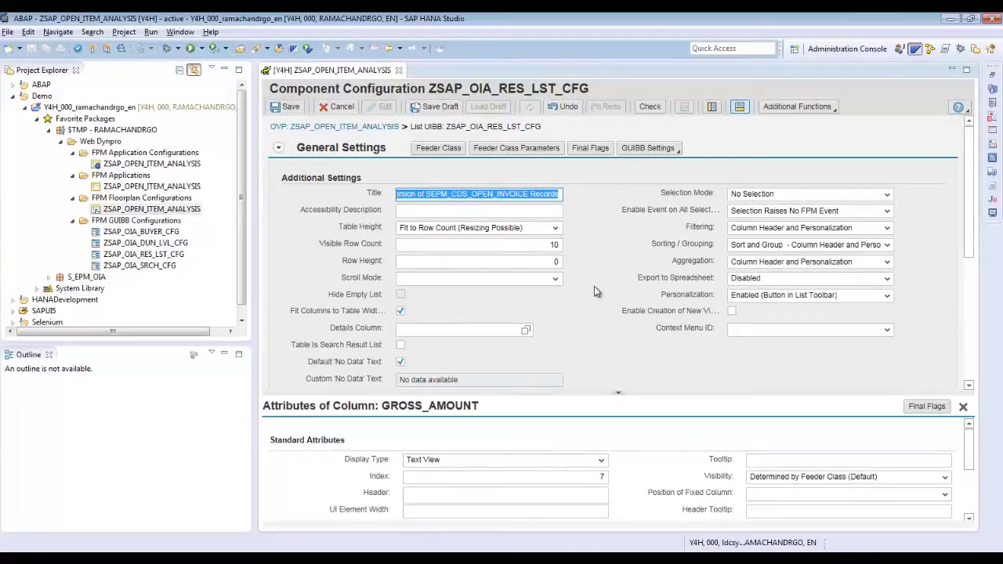
pyautogui.press('BackSpace')
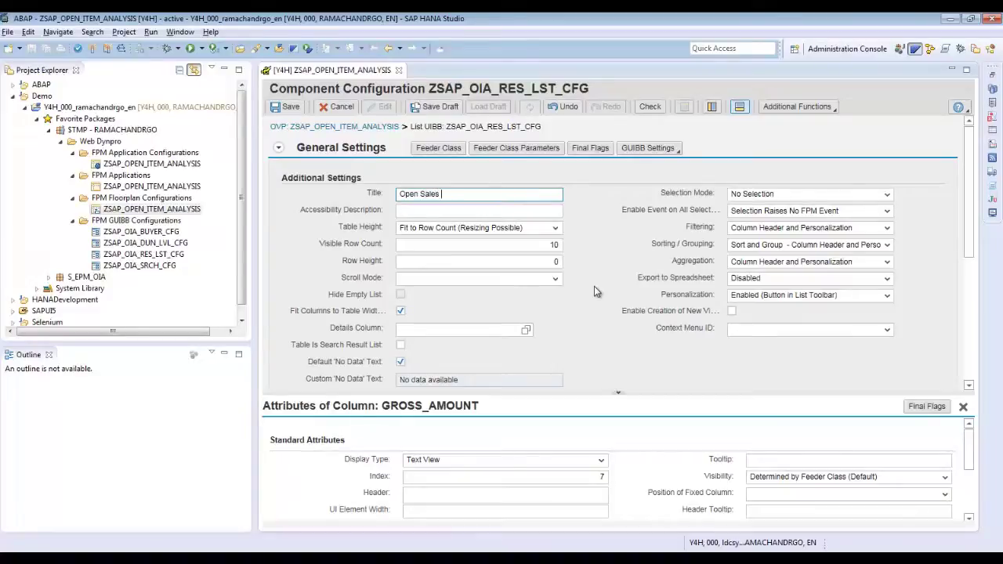
pyautogui.write('Open Sales Orders List')
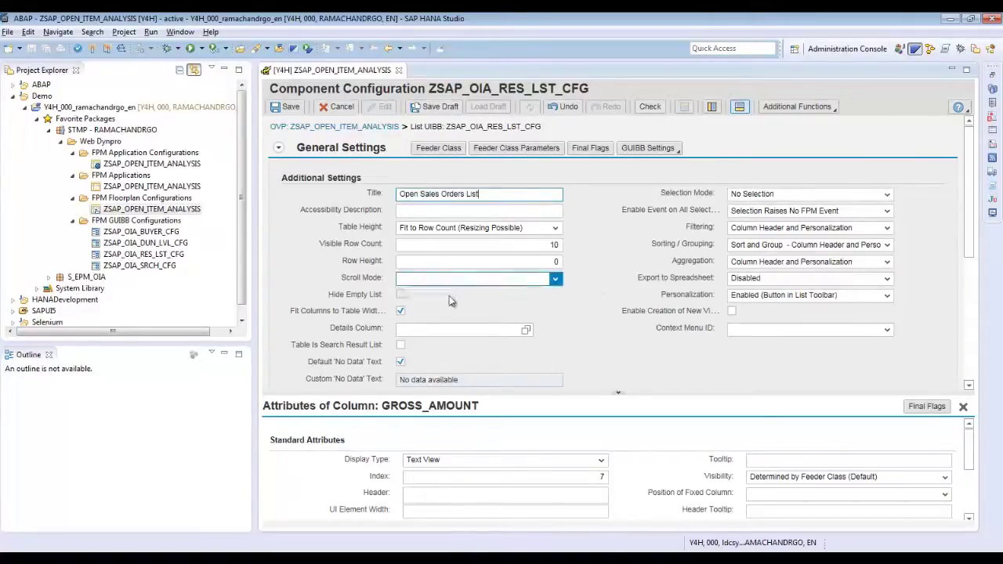
# Disable the list's default 'No Data' text and set the custom text to "No open sales orders available"
pyautogui.click(401, 362)
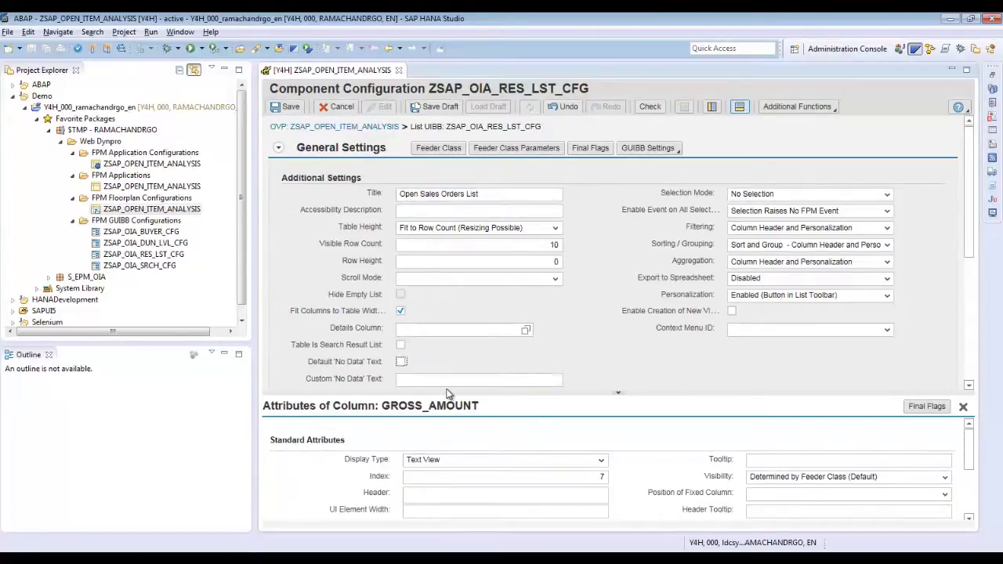
pyautogui.click(444, 381)
pyautogui.write('No open')
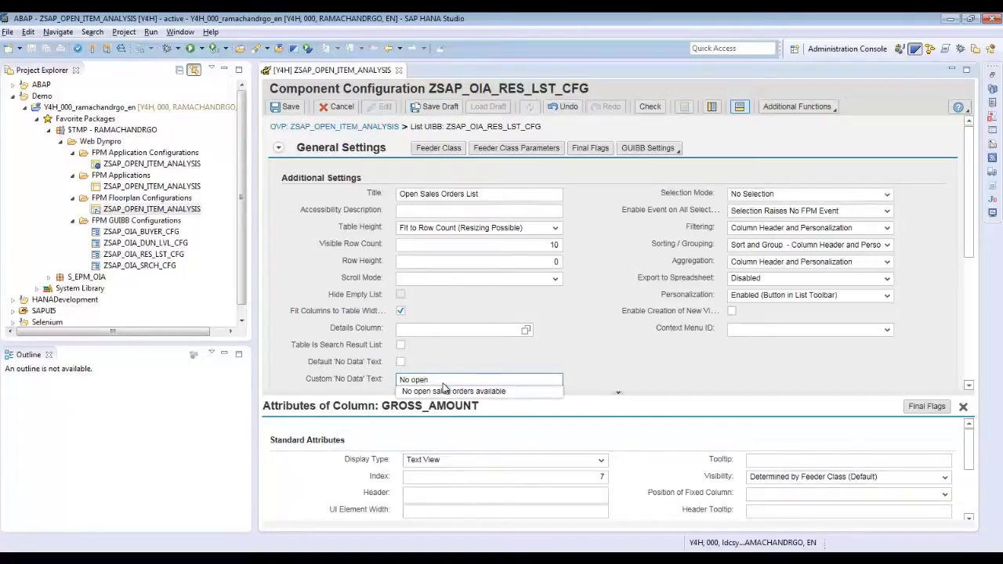
pyautogui.click(444, 390)
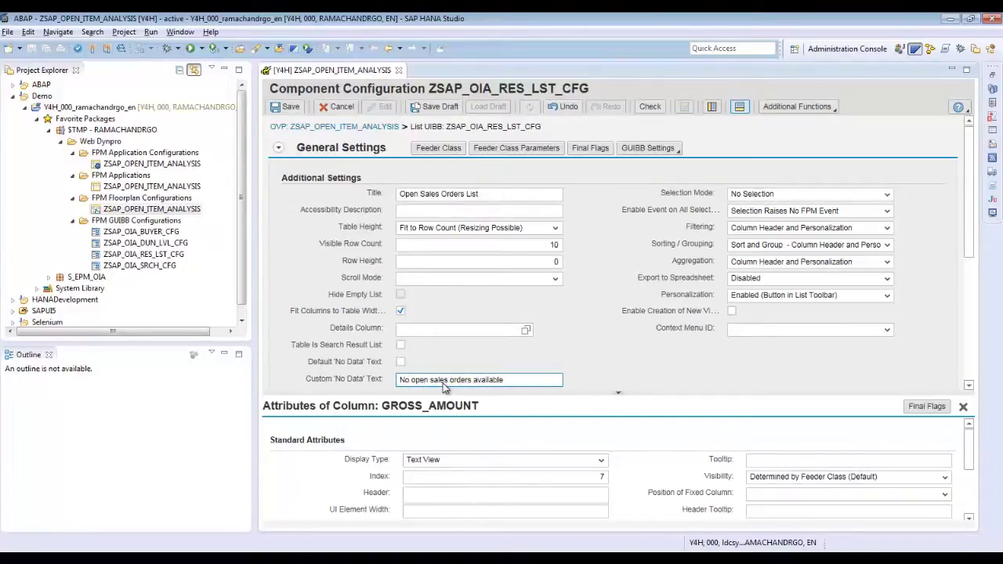
# Set the list's filtering and aggregation to Column Header, and its sorting and grouping to "Sort and Group - Column Header"
pyautogui.click(782, 227)
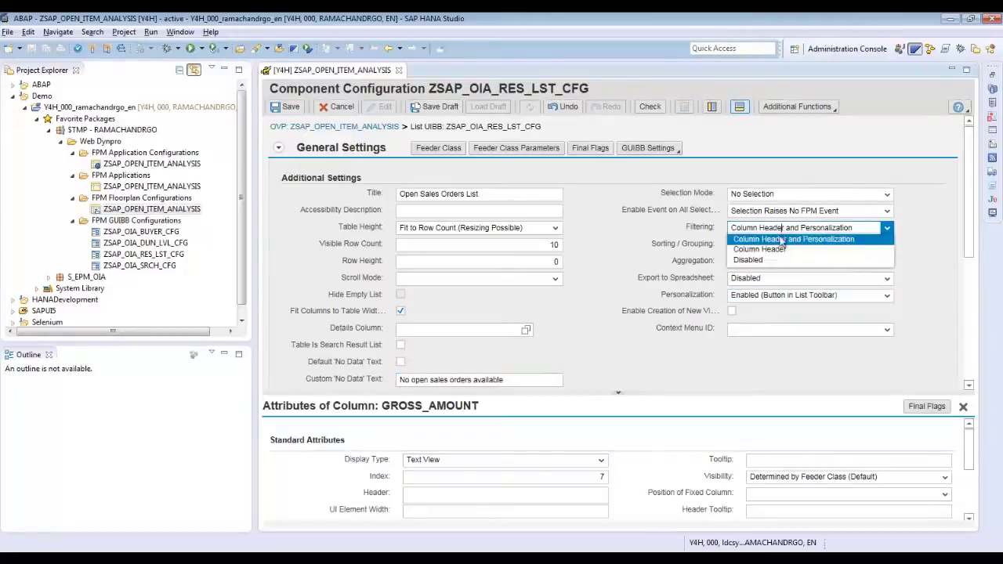
pyautogui.click(767, 249)
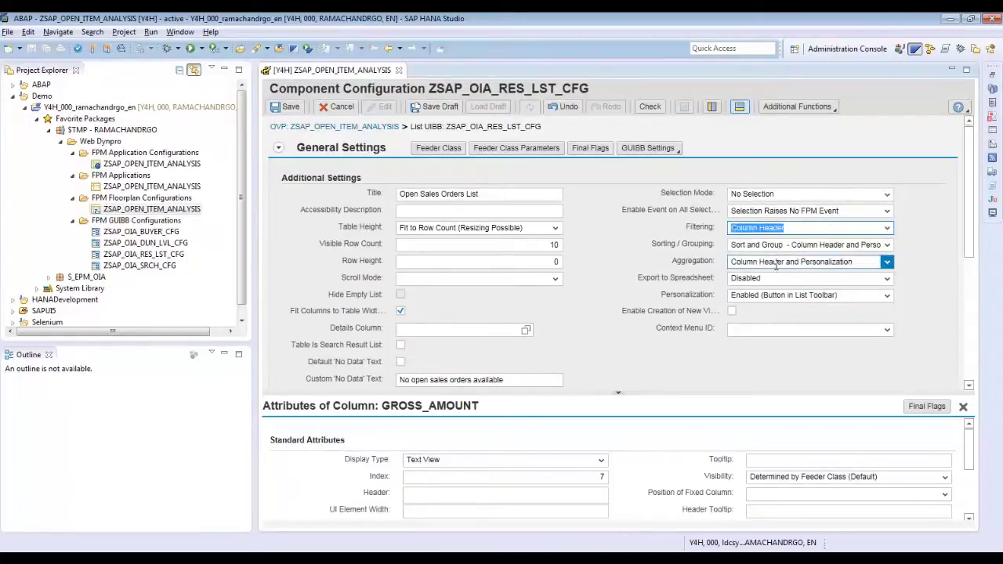
pyautogui.click(792, 246)
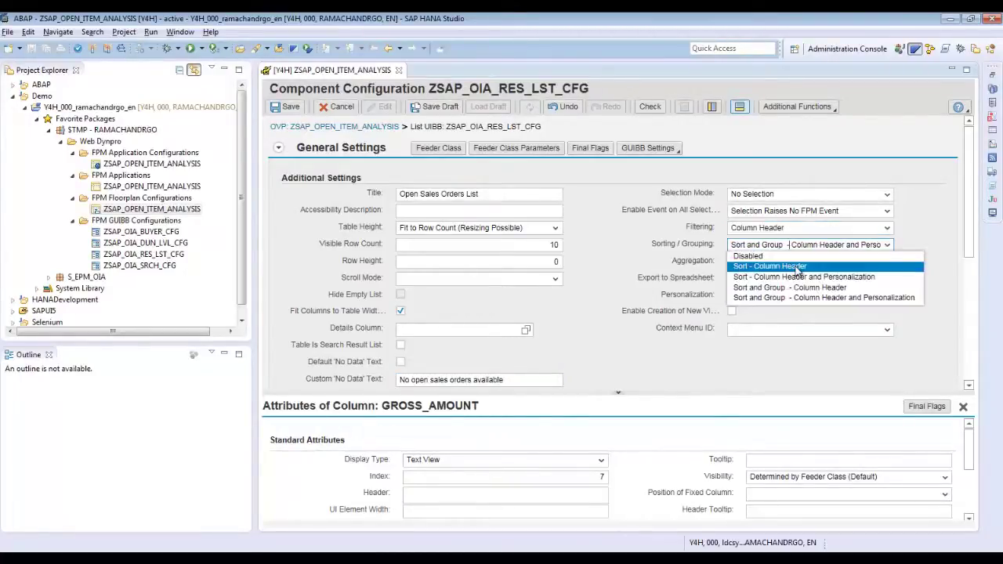
pyautogui.click(789, 287)
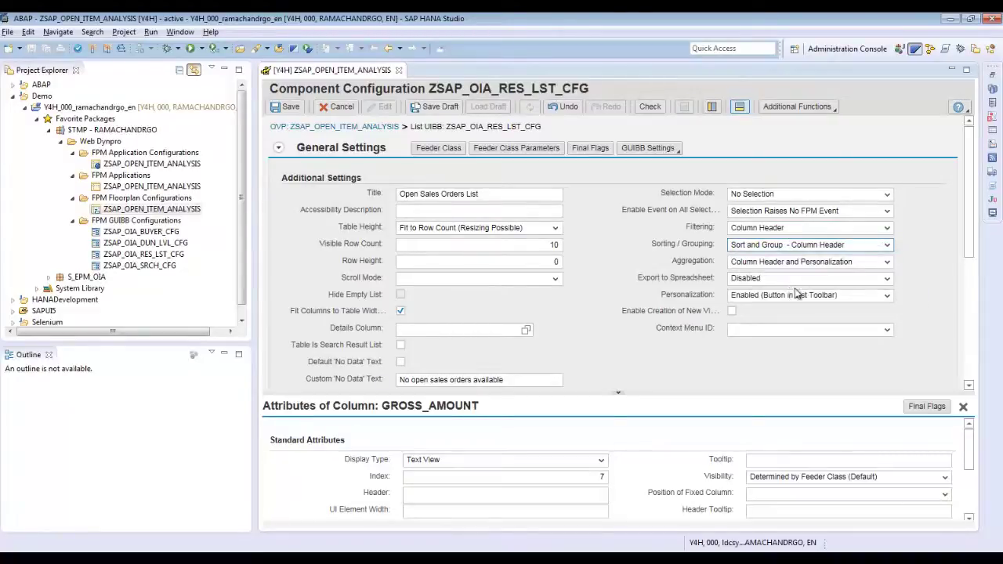
pyautogui.click(819, 262)
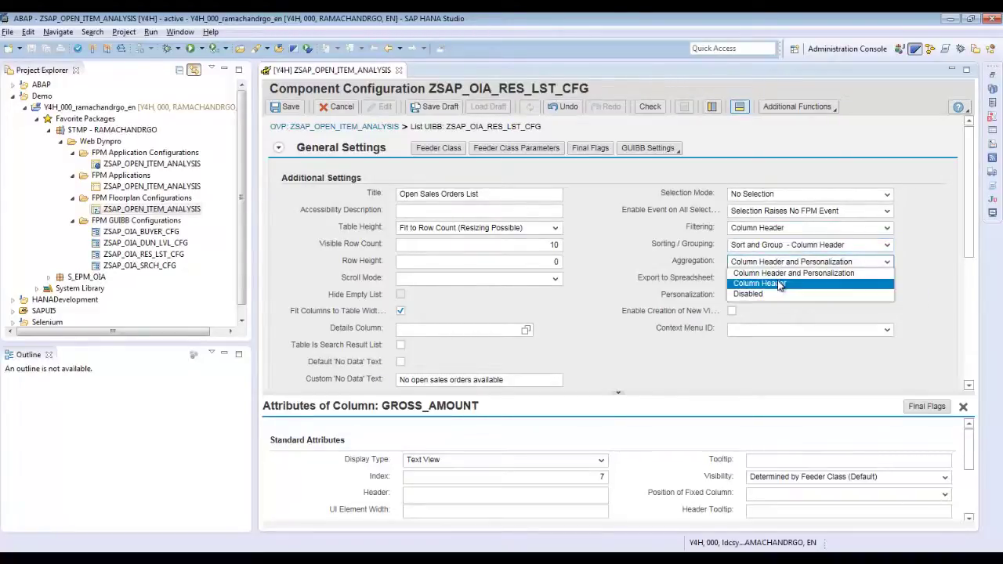
pyautogui.click(783, 280)
# Set the list's aggregation to Column Header and its spreadsheet export to "Enabled (Button in List Toolbar)"
pyautogui.click(778, 279)
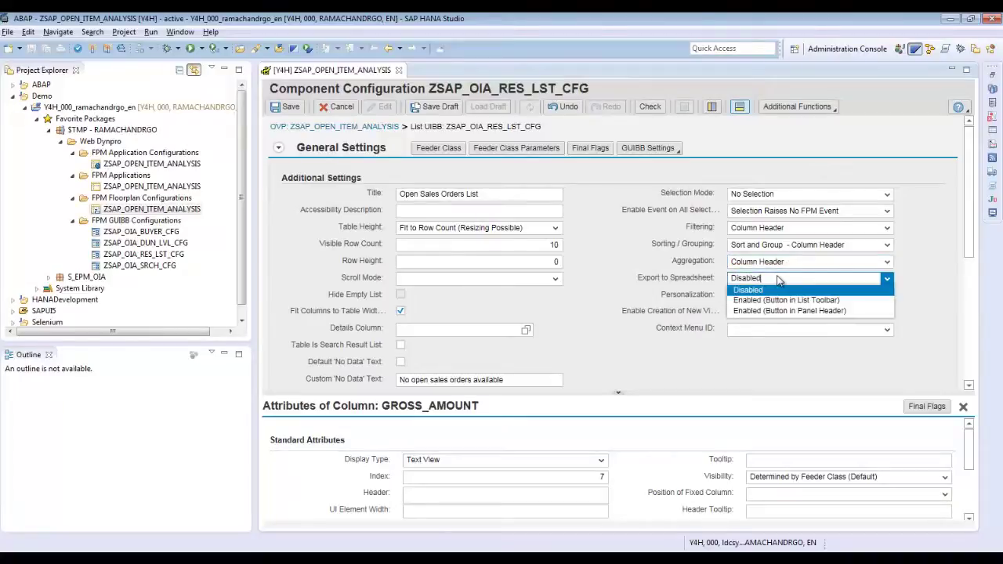
pyautogui.click(768, 301)
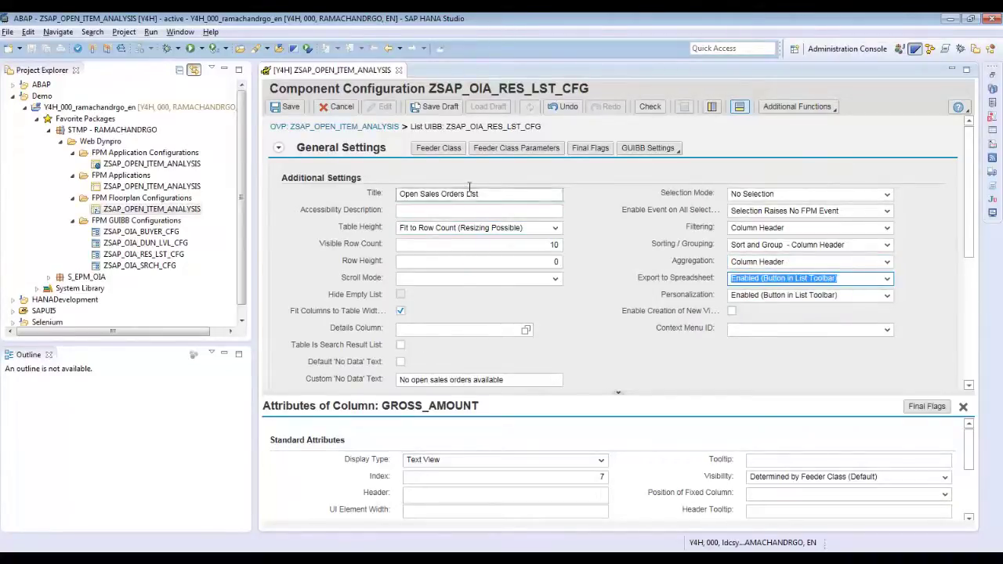
# Change the Retrieval option in the list's feeder class parameters to "Retrieve without request"
pyautogui.click(598, 257)
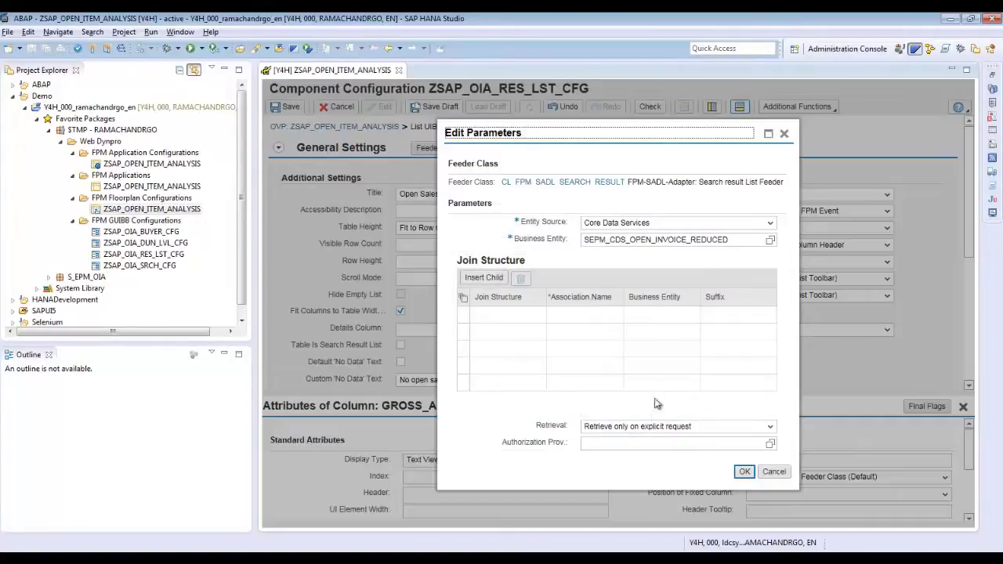
pyautogui.click(655, 426)
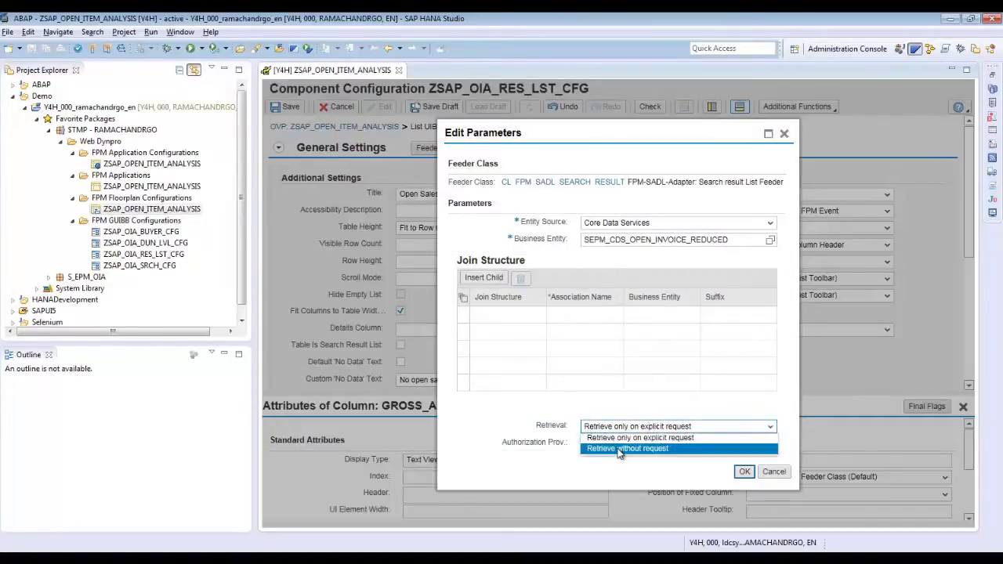
pyautogui.click(619, 448)
pyautogui.click(745, 473)
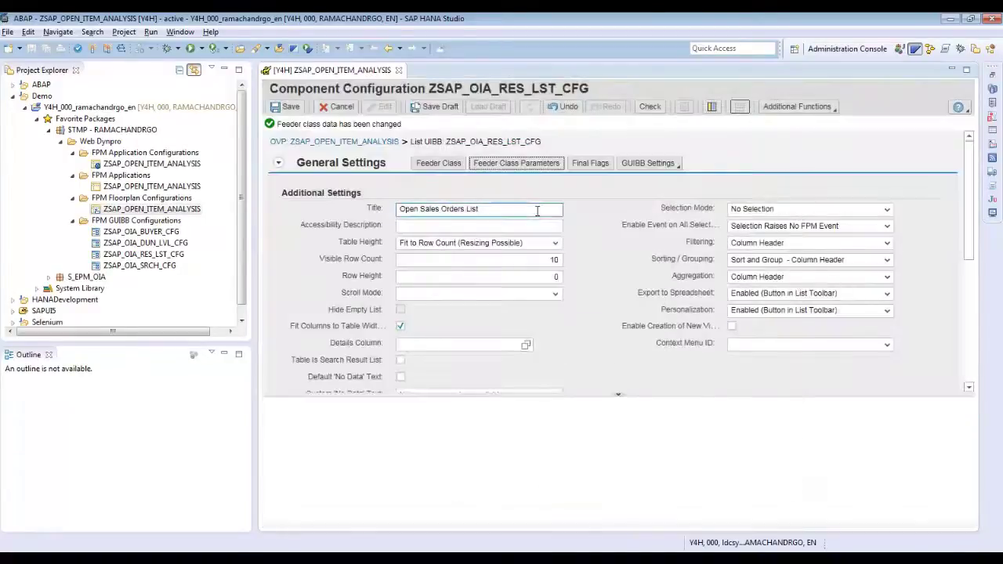
# Define the list's default sorting by SO_ID in ascending order and group the rows by that column
pyautogui.click(678, 166)
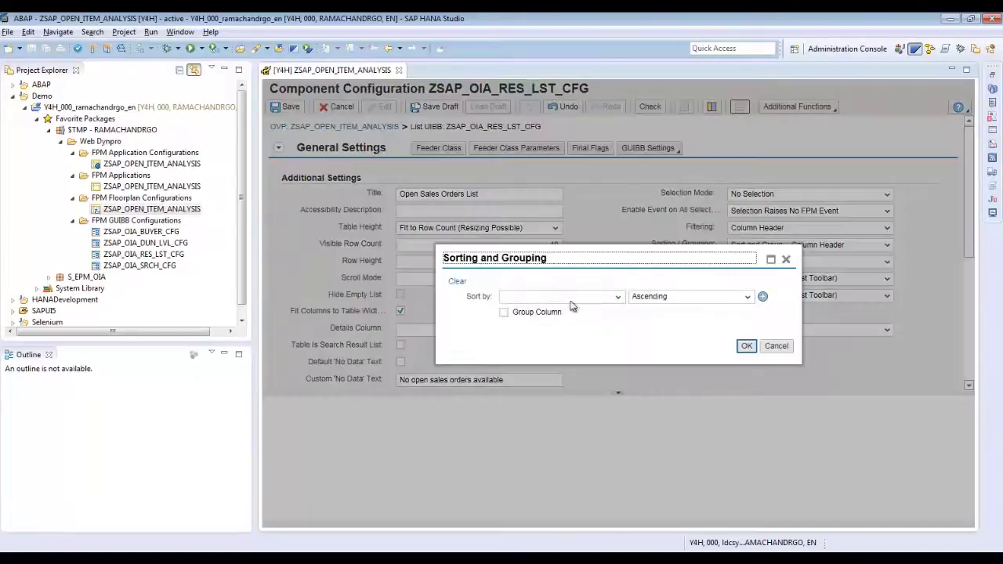
pyautogui.click(574, 297)
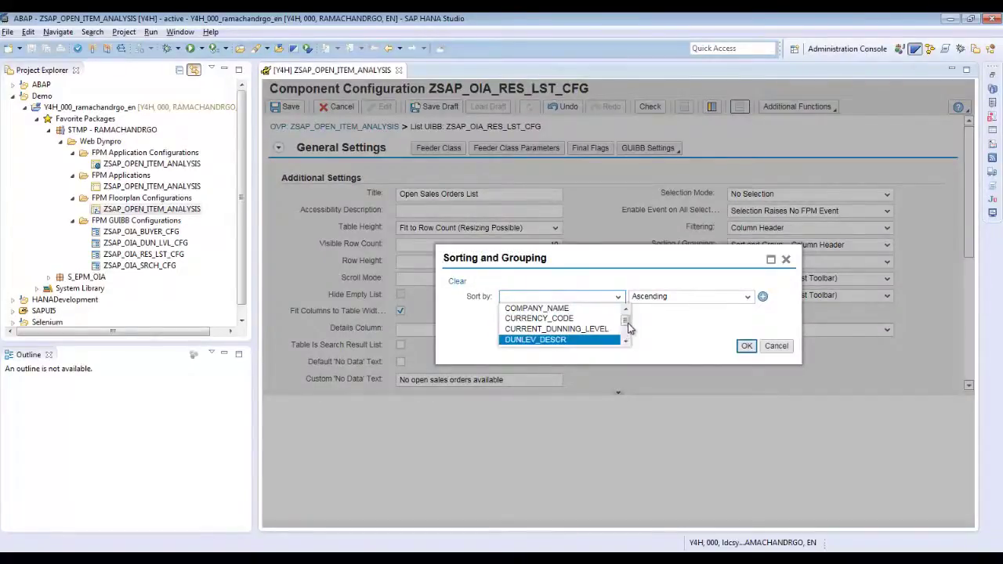
pyautogui.scroll(-2, 565, 338)
pyautogui.click(560, 340)
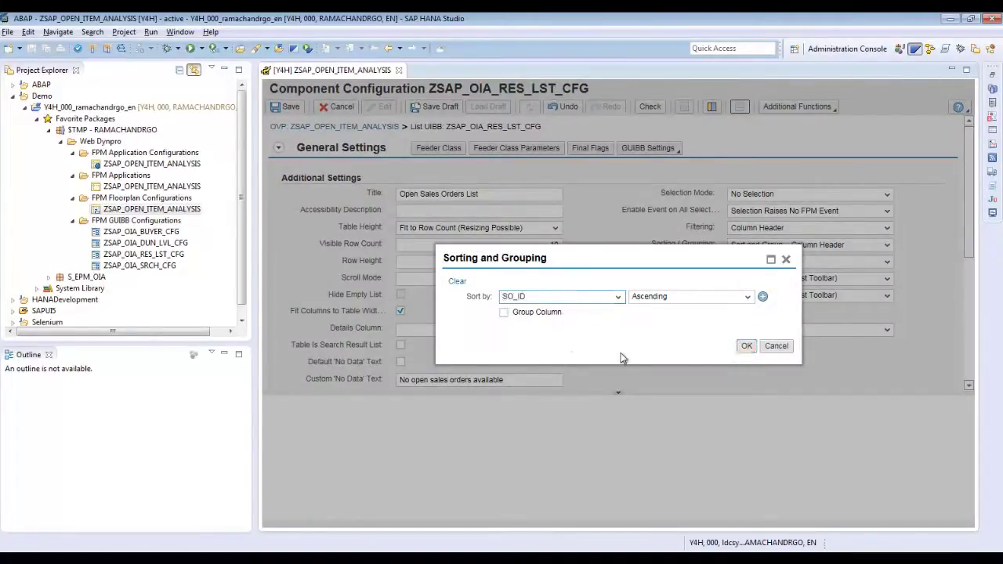
pyautogui.click(504, 312)
pyautogui.click(746, 346)
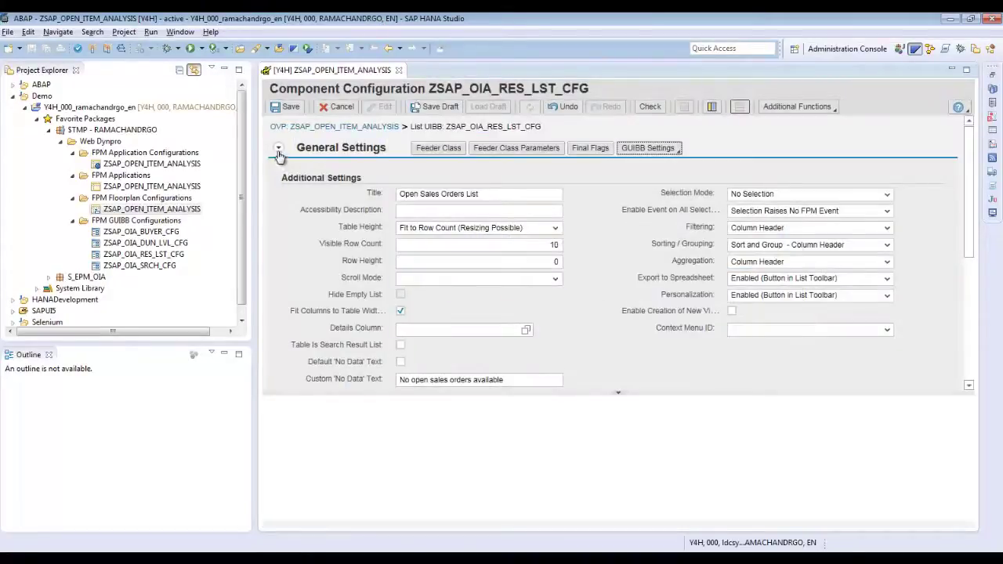
# Delete the DUNLEV_LANGU and DUNLEV_DESCR columns from the List UIBB schema and save the configuration
pyautogui.click(278, 149)
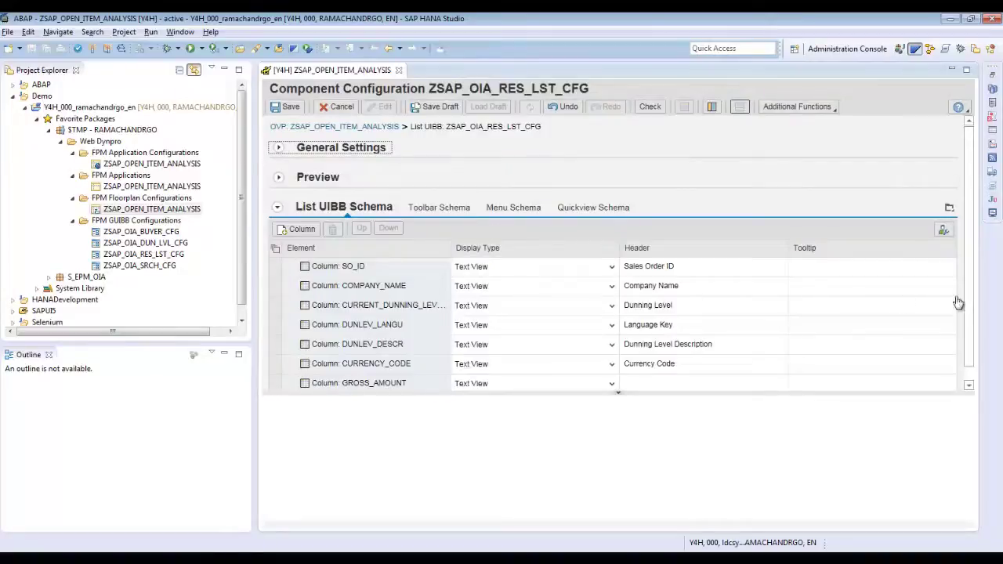
pyautogui.scroll(-1, 932, 283)
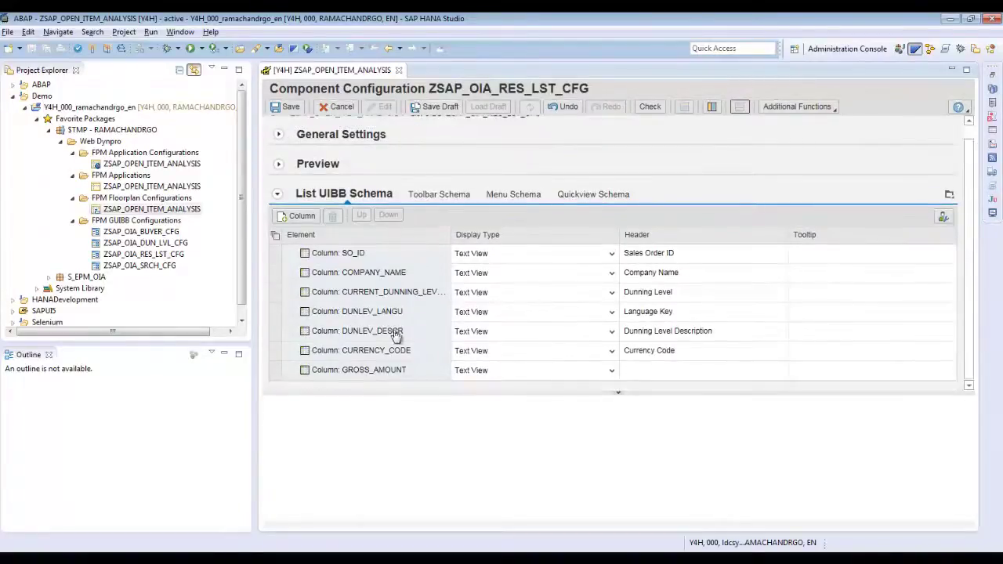
pyautogui.click(276, 316)
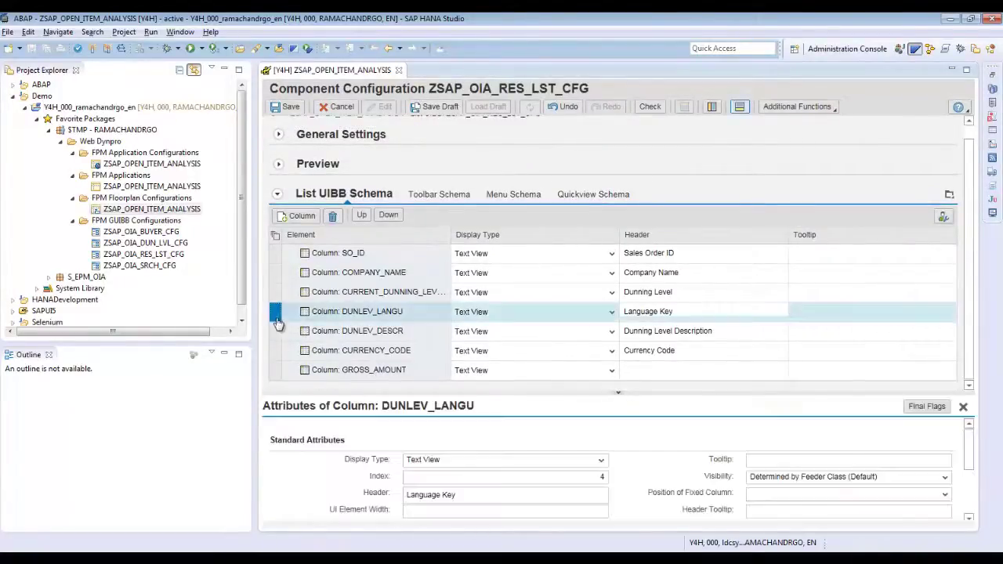
pyautogui.click(332, 219)
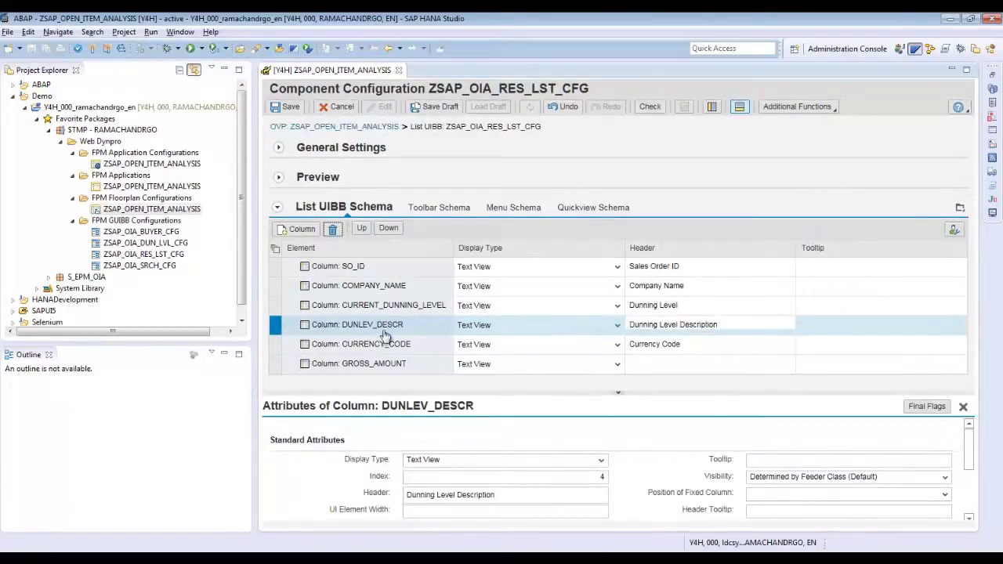
pyautogui.click(333, 229)
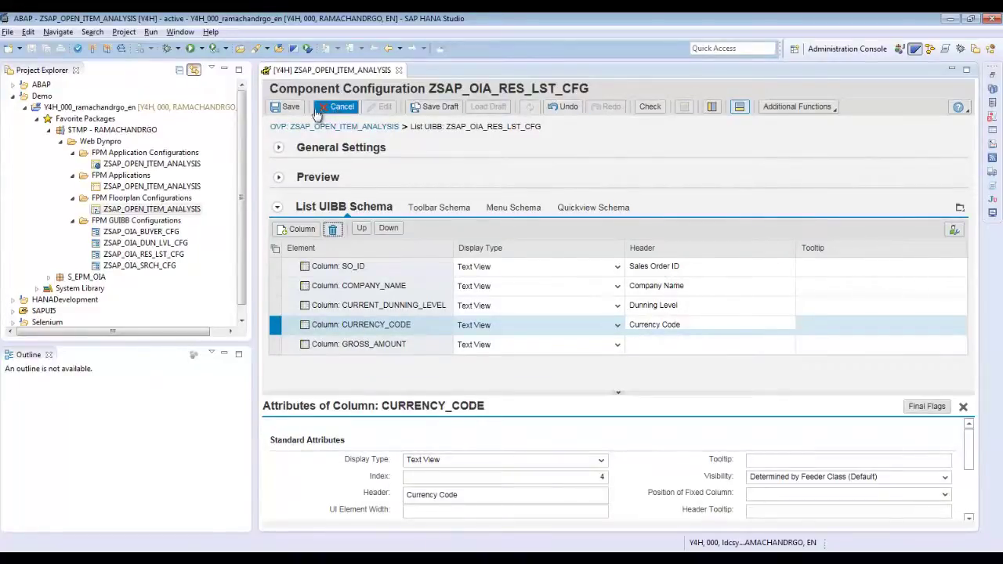
pyautogui.click(283, 109)
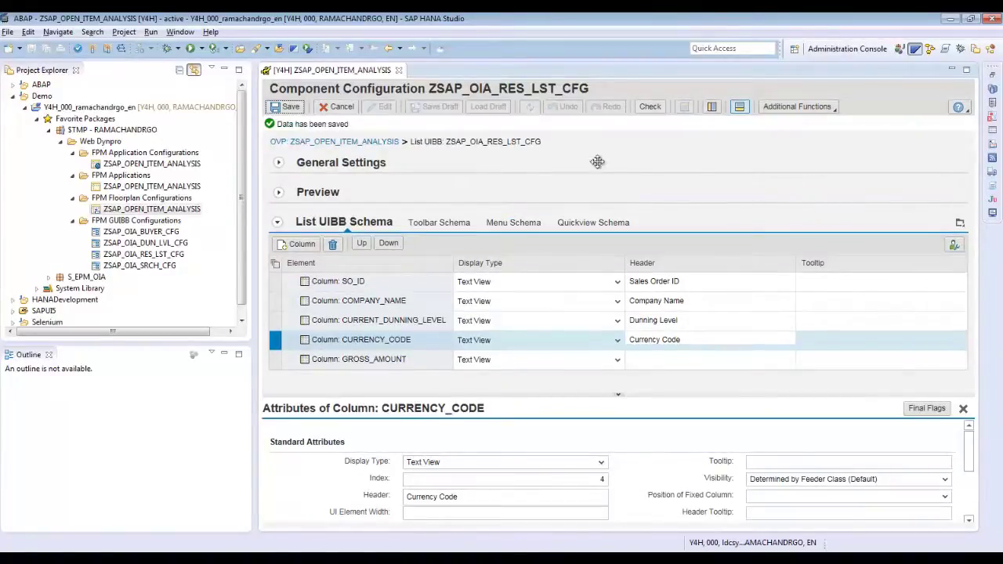
# Close the configuration editor and run the ZSAP_OPEN_ITEM_ANALYSIS application configuration as a Web Dynpro ABAP application
pyautogui.click(470, 142)
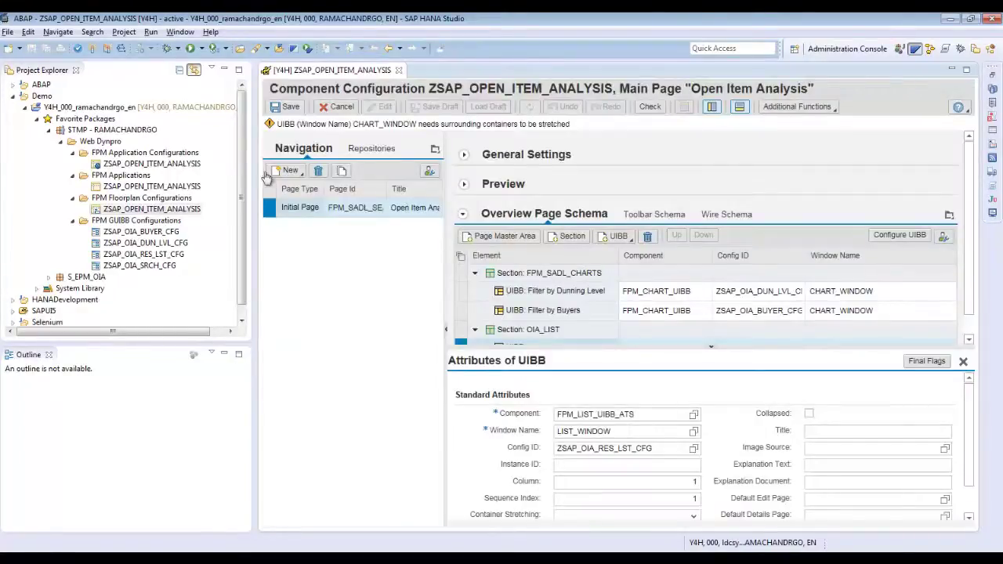
pyautogui.click(407, 78)
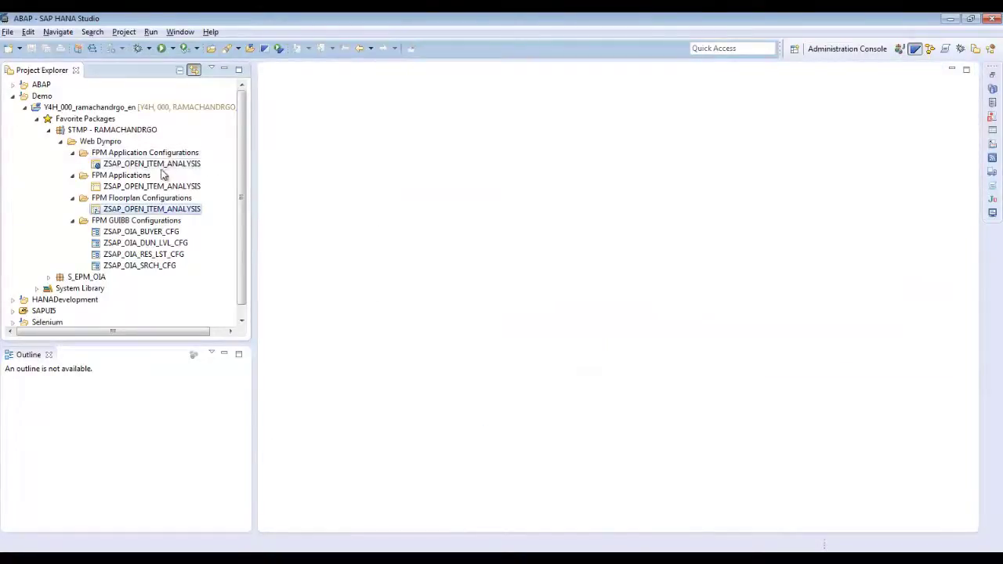
pyautogui.click(163, 166)
pyautogui.rightClick(163, 170)
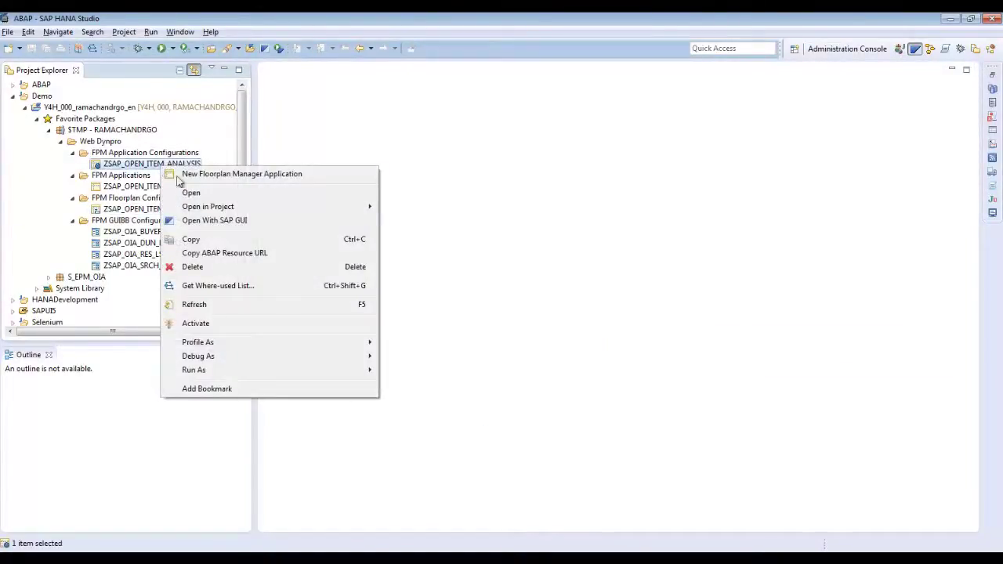
pyautogui.moveTo(349, 373)
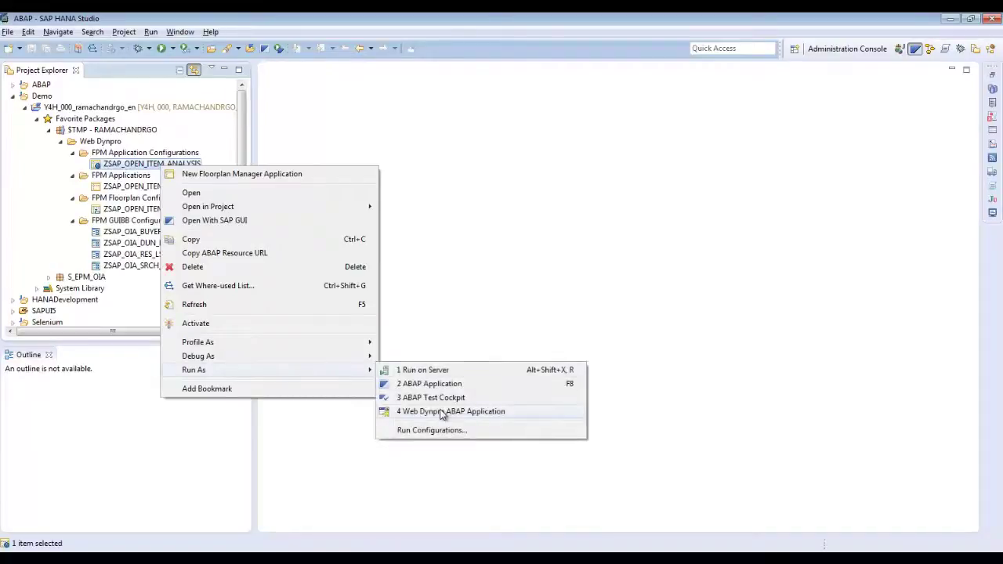
pyautogui.click(444, 348)
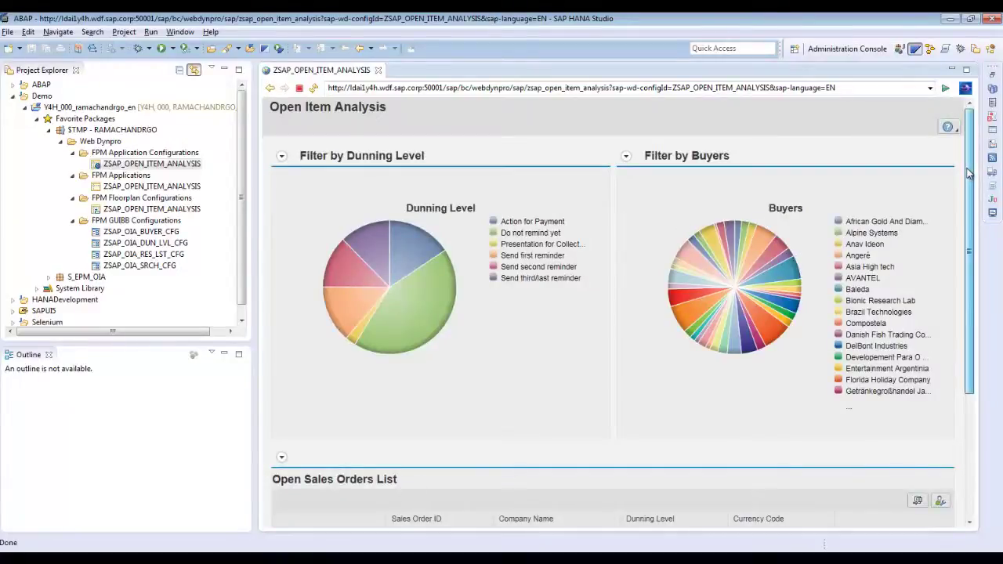
# Filter the Open Item Analysis page by the "Presentation for Collection (Inkasso)" dunning level and examine the buyers chart and sales orders list
pyautogui.moveTo(970, 177); pyautogui.dragTo(969, 239)
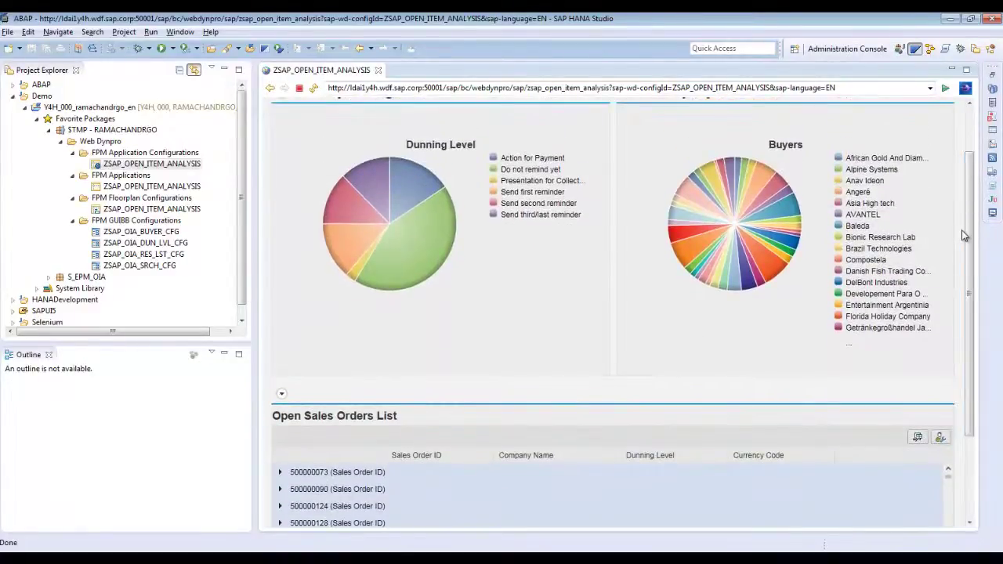
pyautogui.scroll(3, 481, 182)
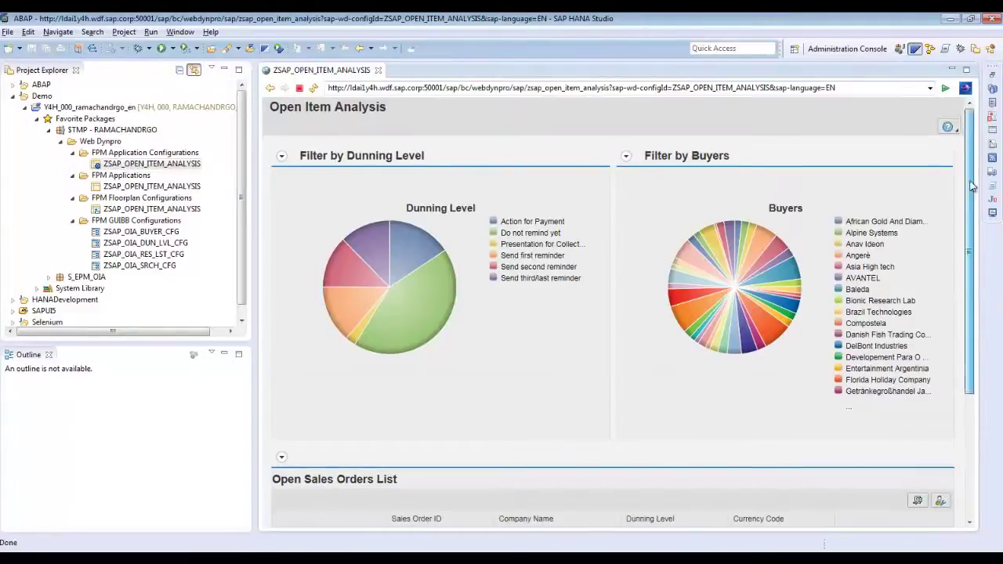
pyautogui.scroll(-3, 503, 368)
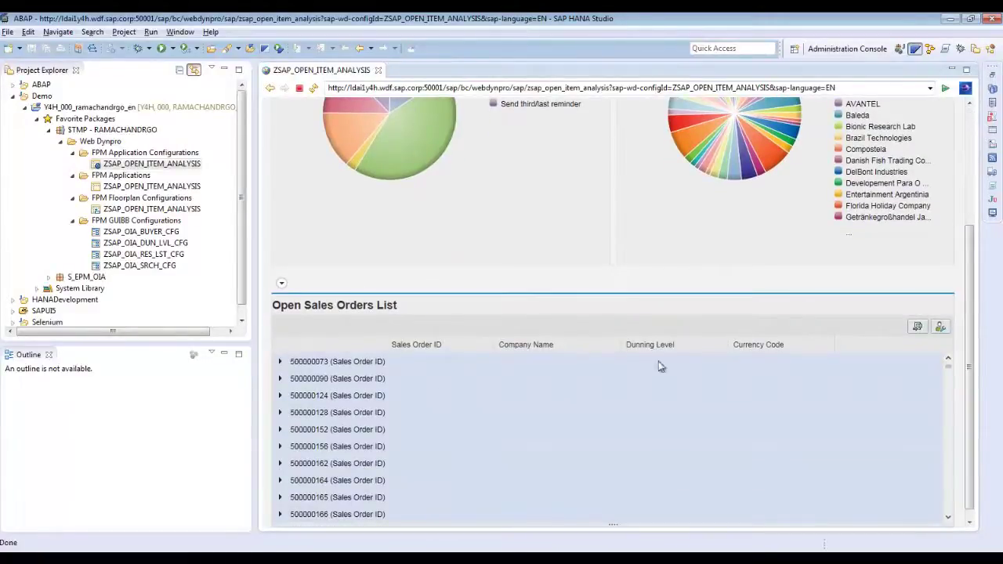
pyautogui.scroll(3, 615, 329)
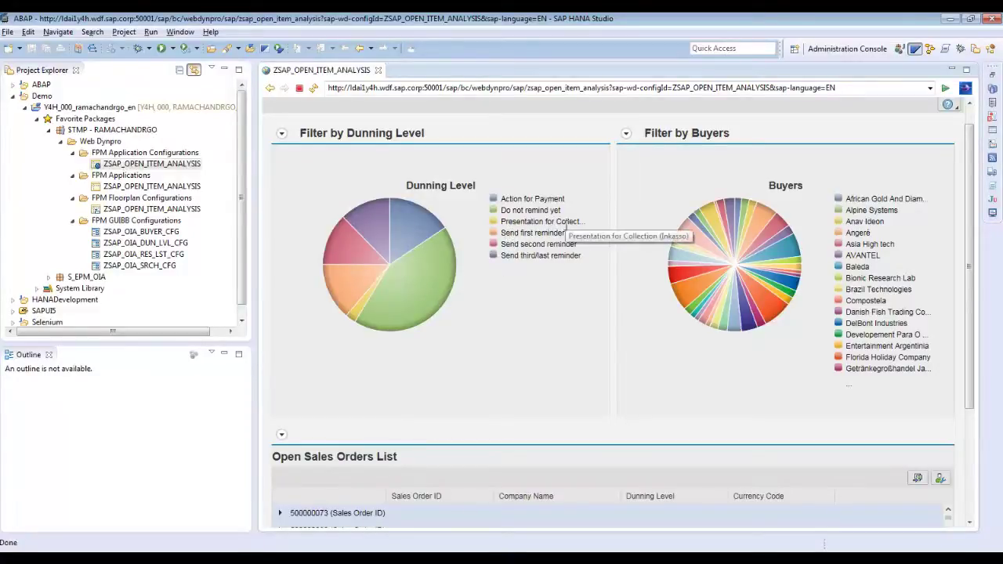
pyautogui.click(355, 317)
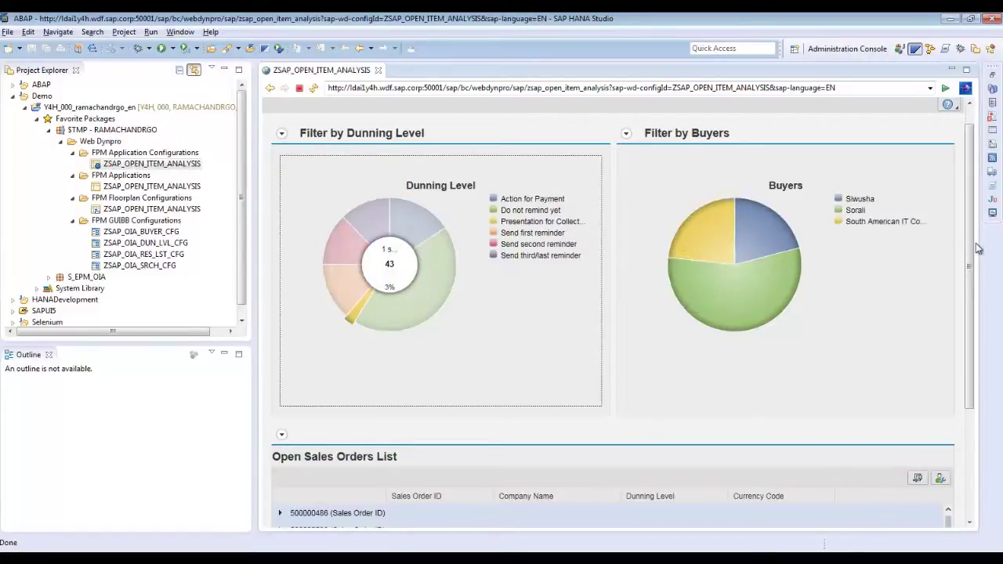
pyautogui.scroll(-3, 977, 247)
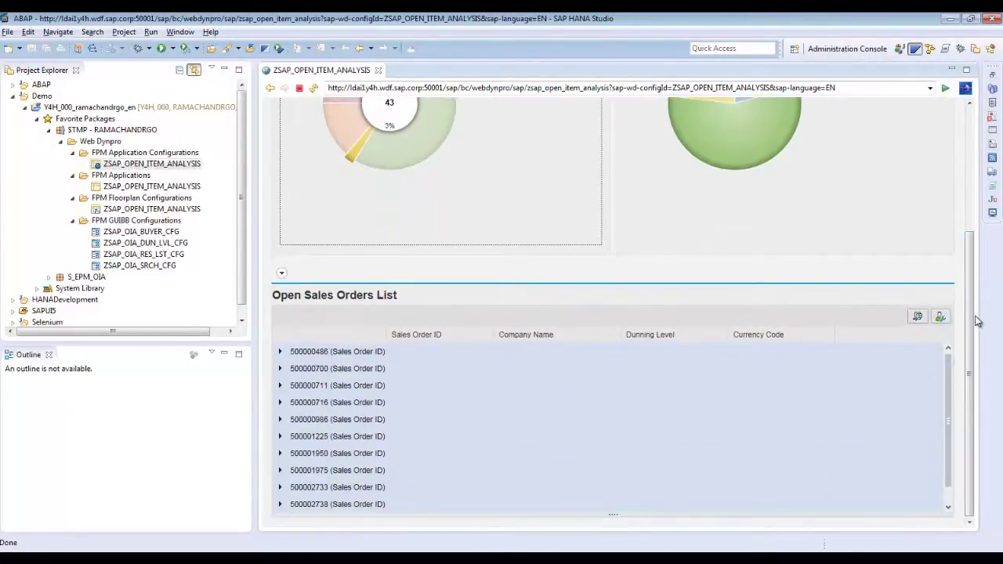
pyautogui.scroll(3, 977, 322)
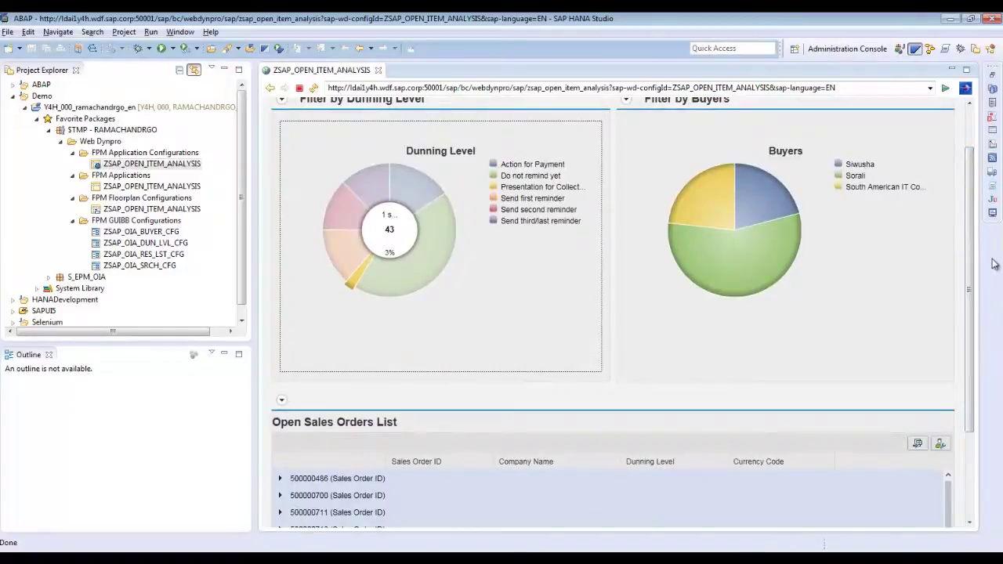
# Filter by the buyer Sorali in the Buyers chart and expand the first sales order group in the Open Sales Orders List
pyautogui.moveTo(969, 235); pyautogui.dragTo(977, 265)
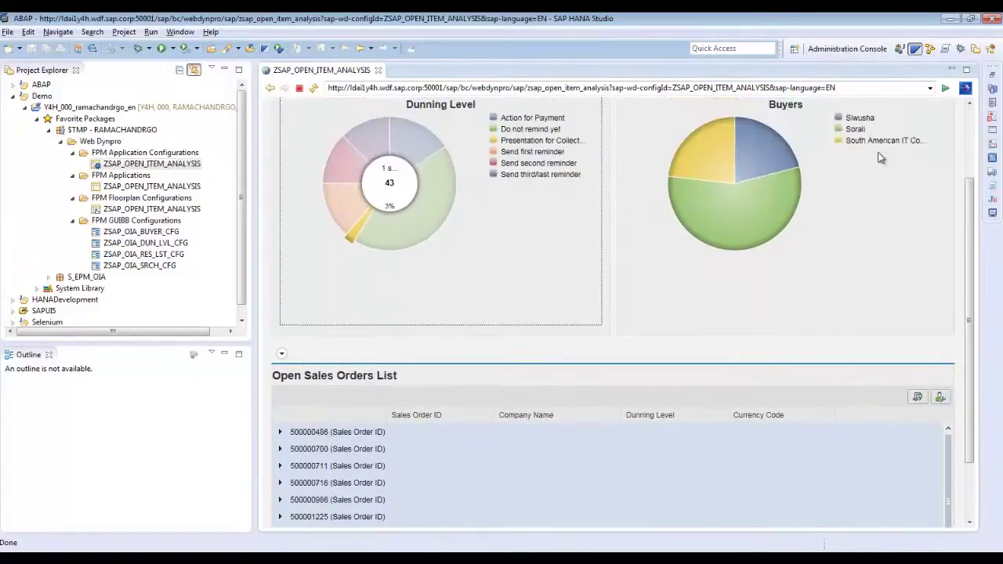
pyautogui.click(728, 232)
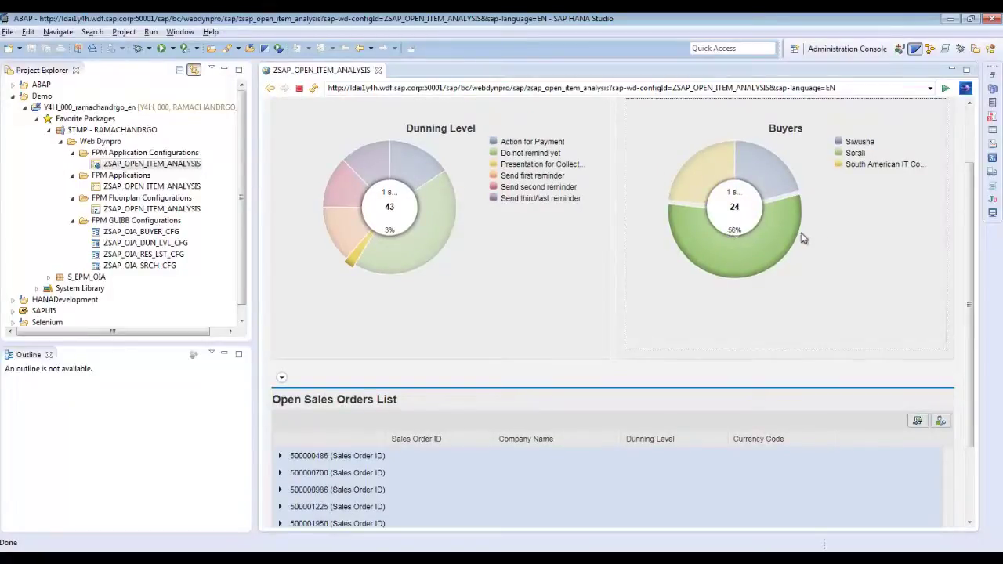
pyautogui.scroll(-2, 965, 247)
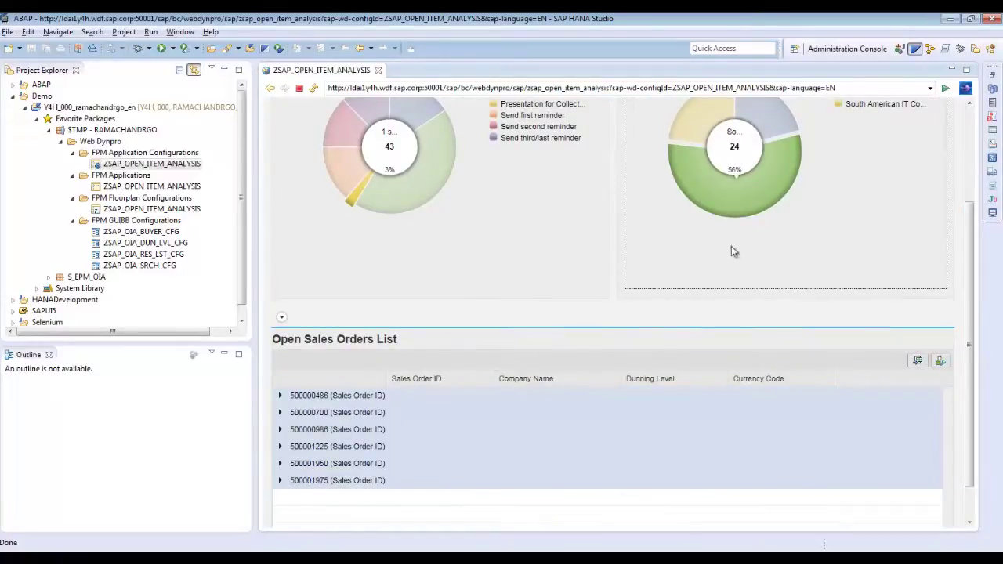
pyautogui.click(281, 397)
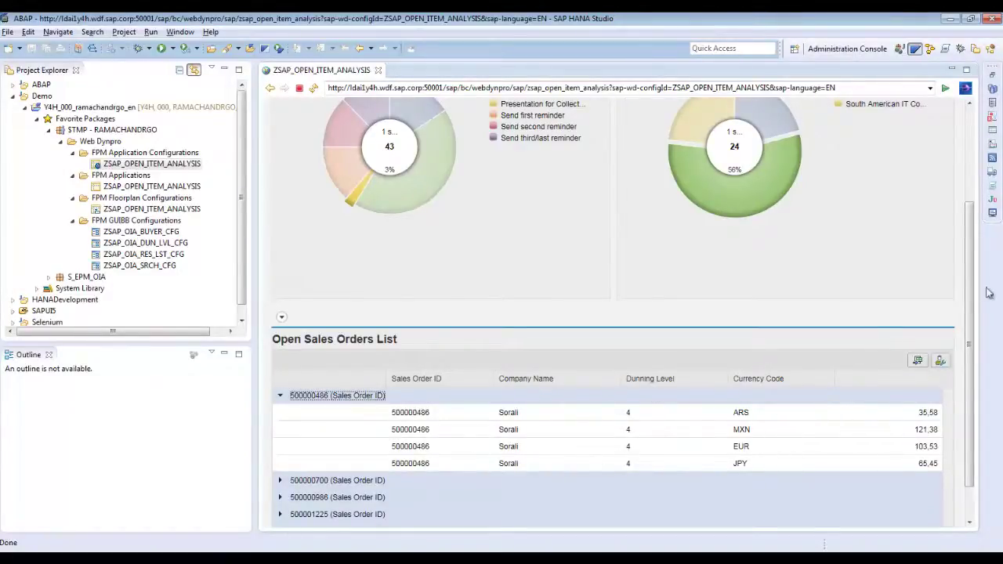
# Test the "Filter by Dunning Level" panel by collapsing and expanding it again
pyautogui.moveTo(969, 252); pyautogui.dragTo(973, 171)
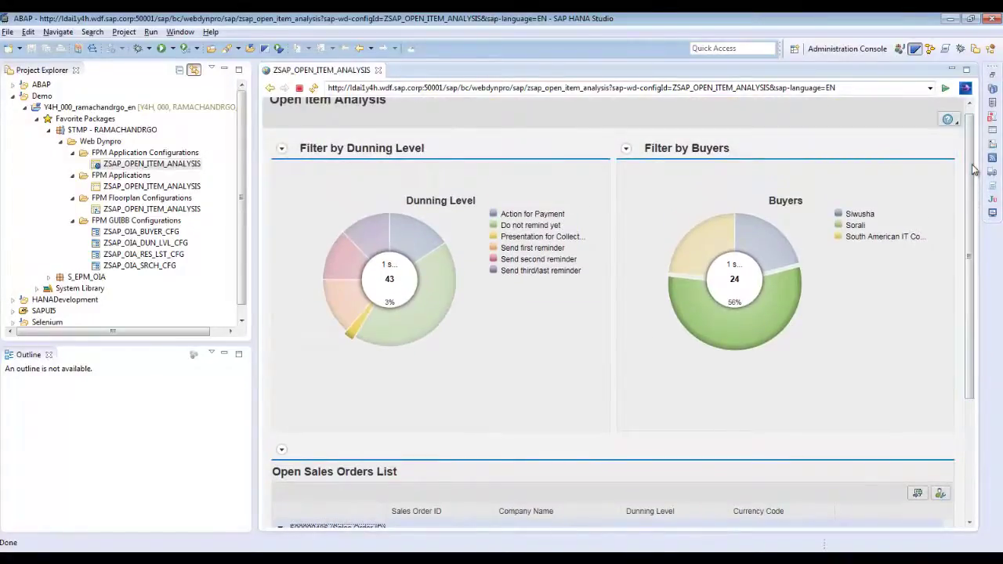
pyautogui.click(282, 148)
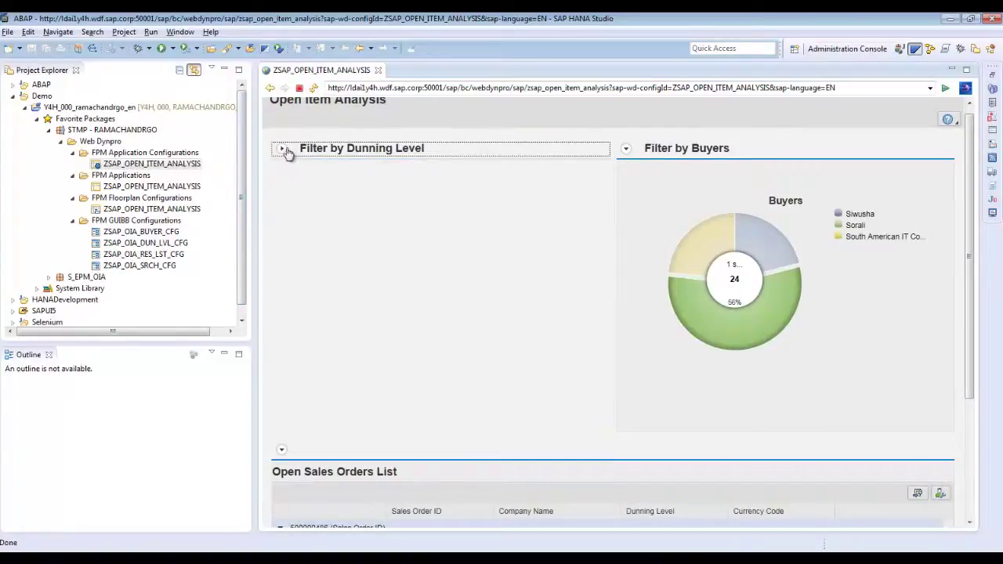
pyautogui.click(283, 149)
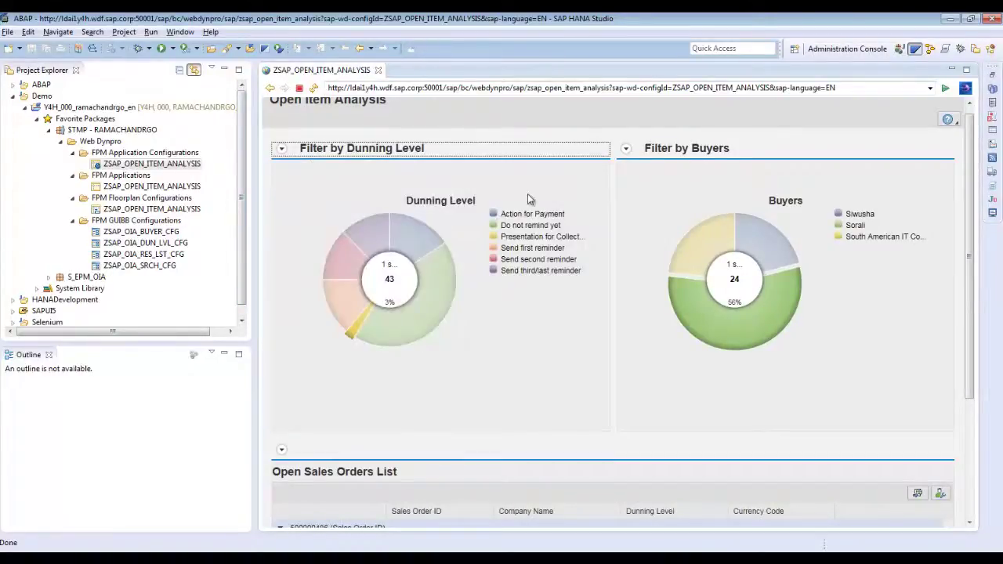